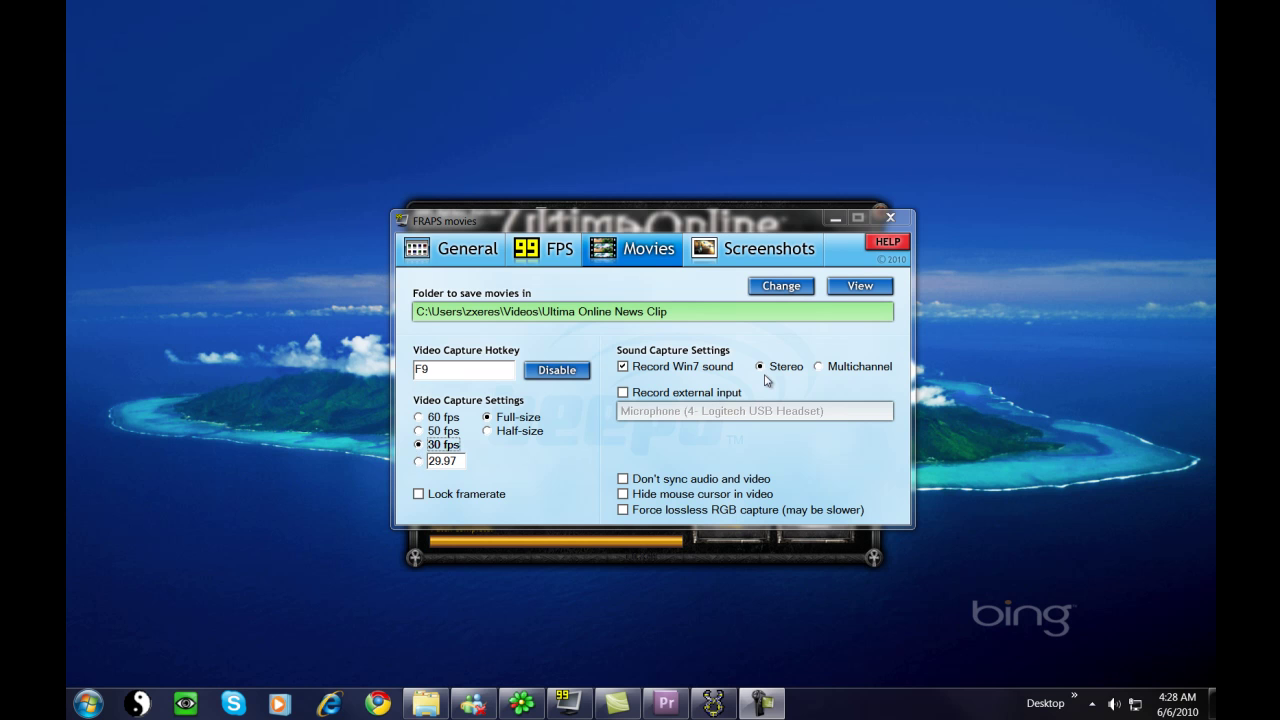
Step: Minimize FRAPS, launch Ultima Online from the patcher, and maximize the client window
{"action": "left_click", "coordinate": [836, 217]}
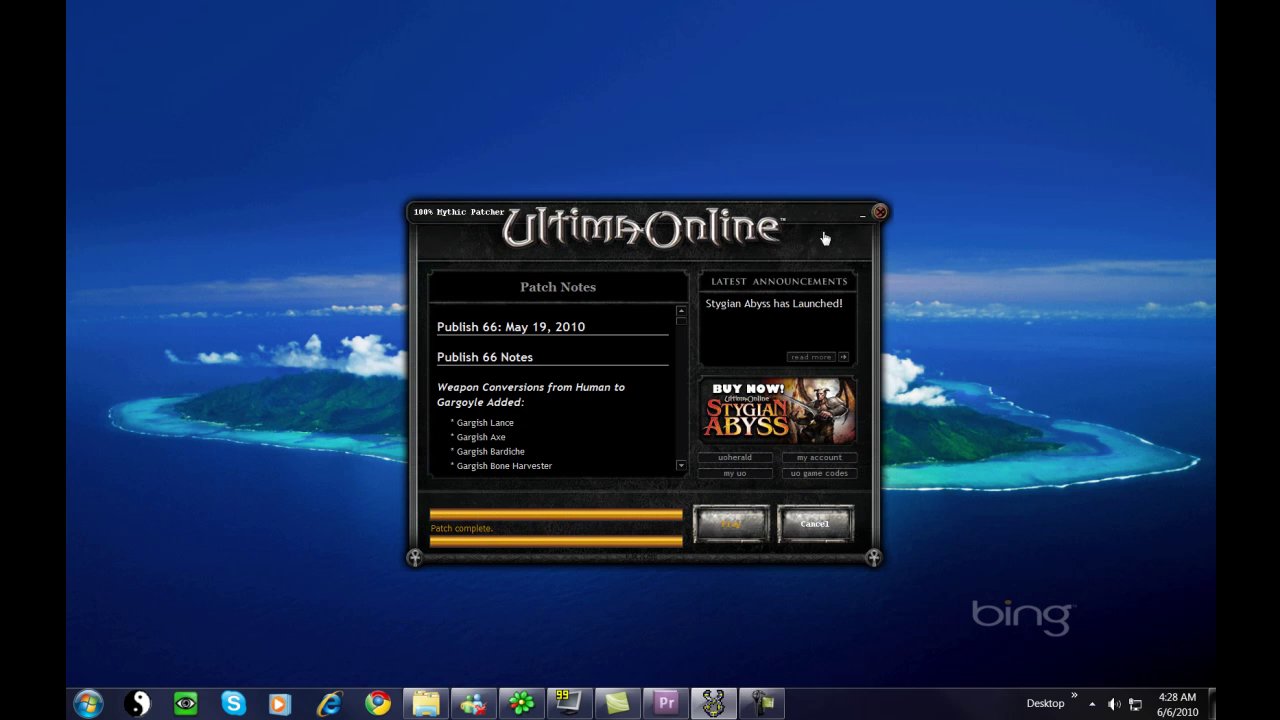
{"action": "left_click", "coordinate": [735, 518]}
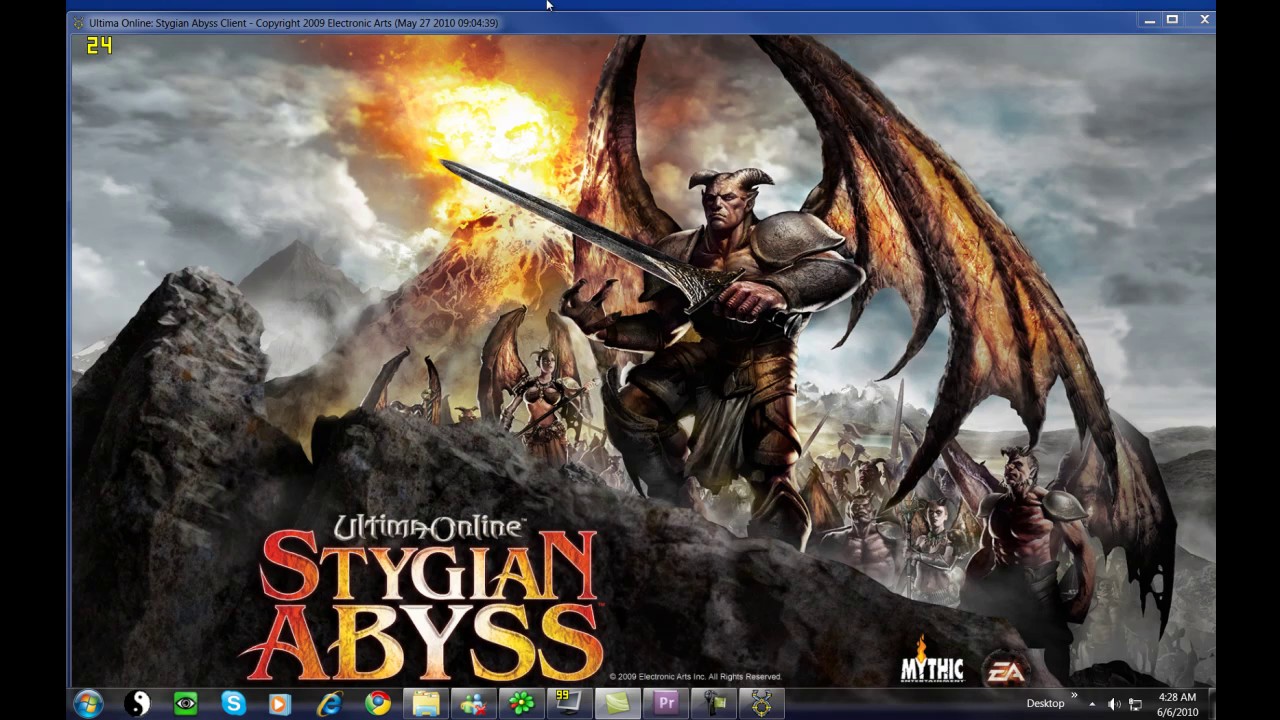
{"action": "double_click", "coordinate": [562, 28]}
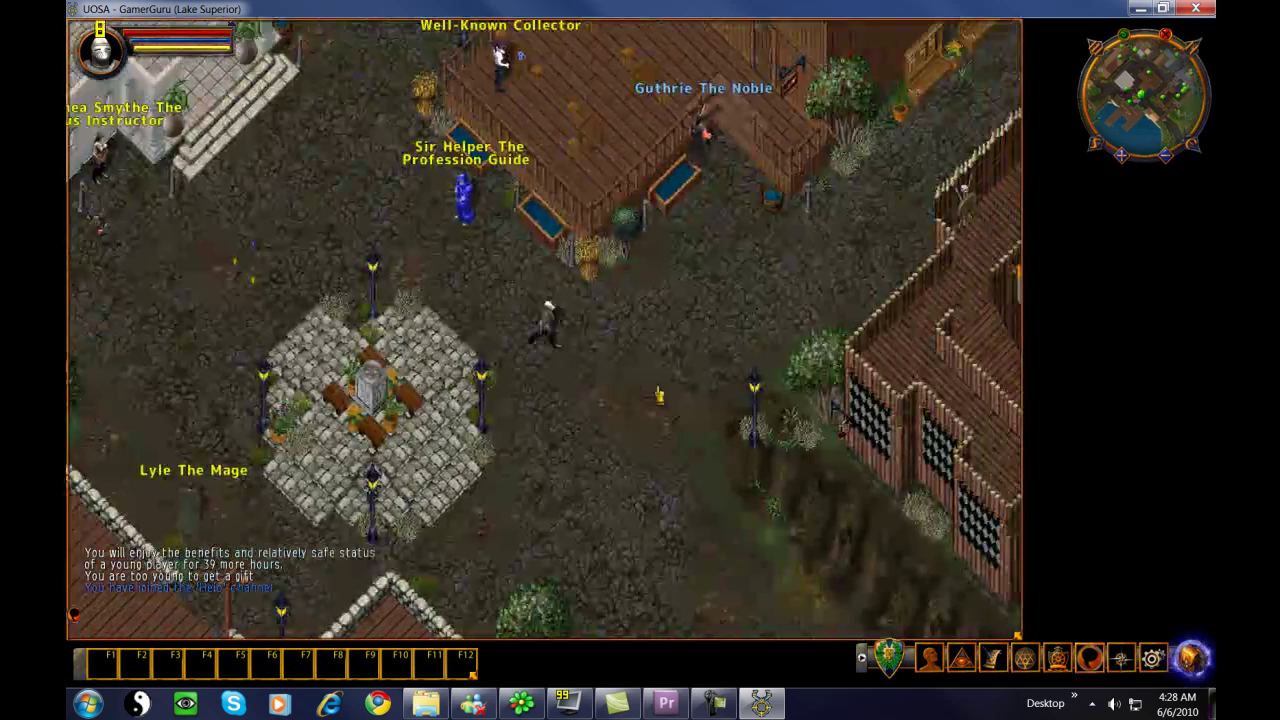
Step: Walk the character east, then north-east through town past the NPCs
{"action": "right_click", "coordinate": [659, 395]}
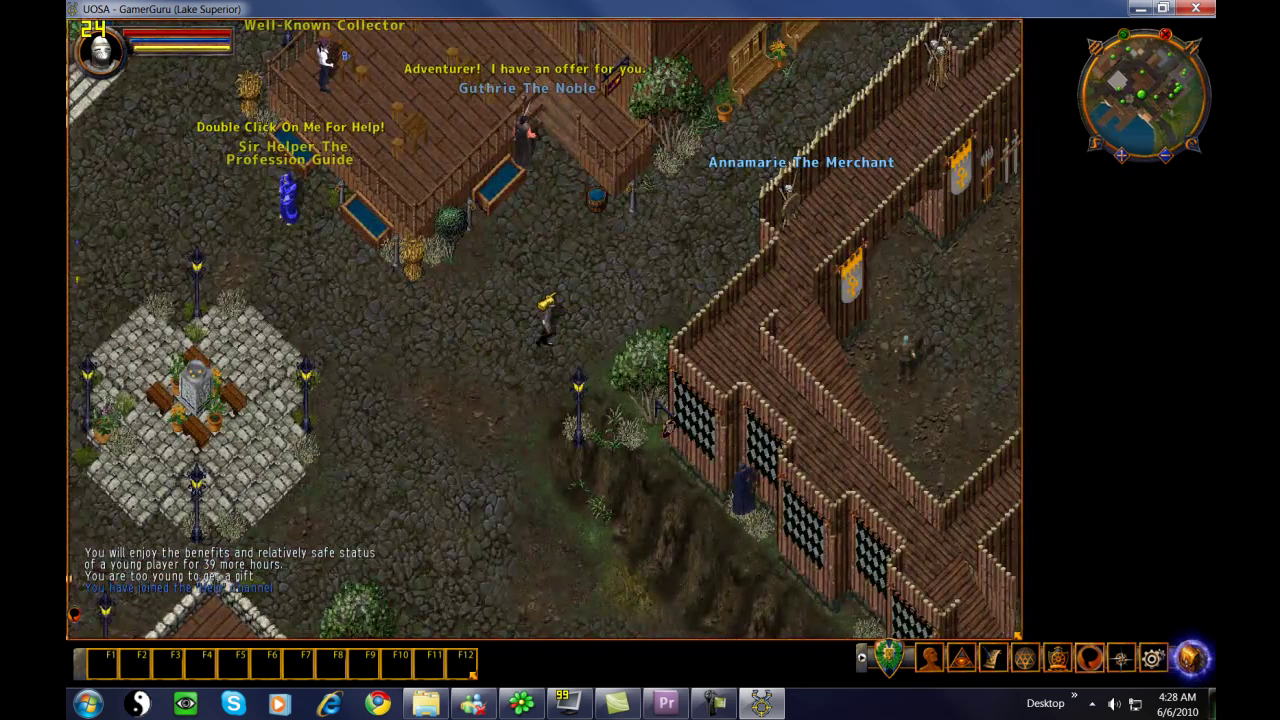
{"action": "left_click_drag", "start_coordinate": [546, 300], "coordinate": [603, 294]}
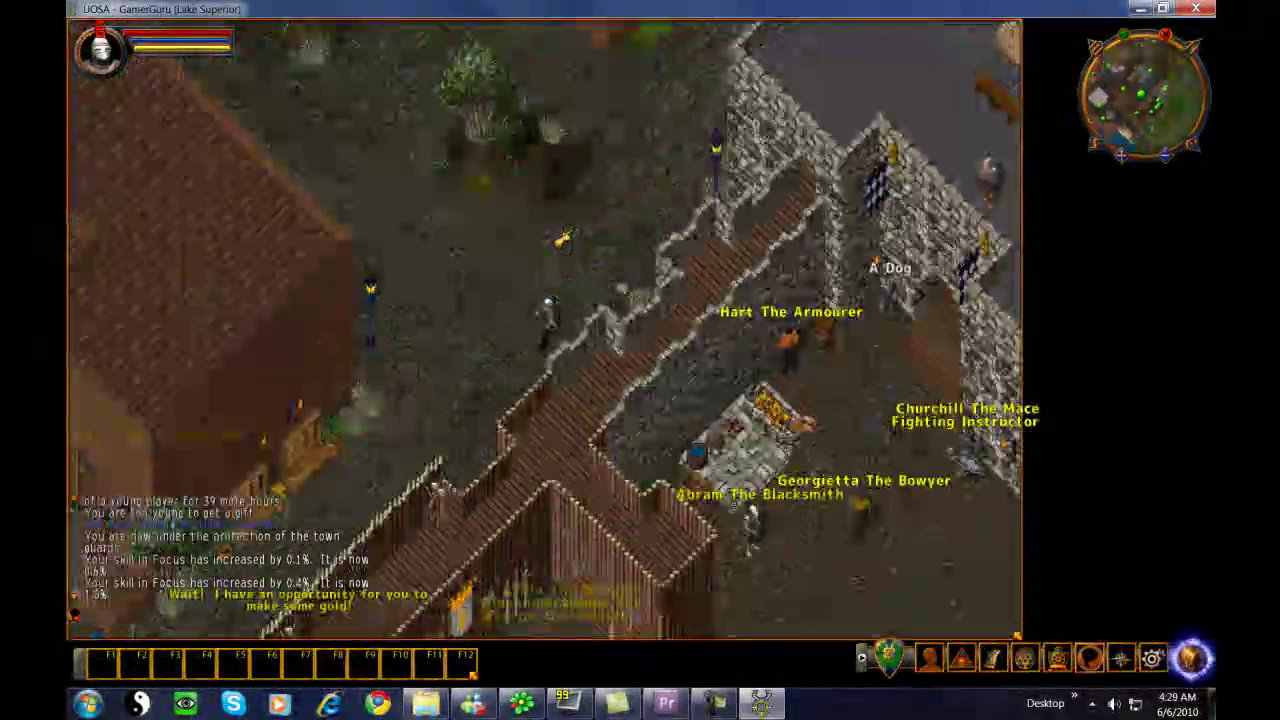
{"action": "left_click_drag", "start_coordinate": [563, 238], "coordinate": [568, 290]}
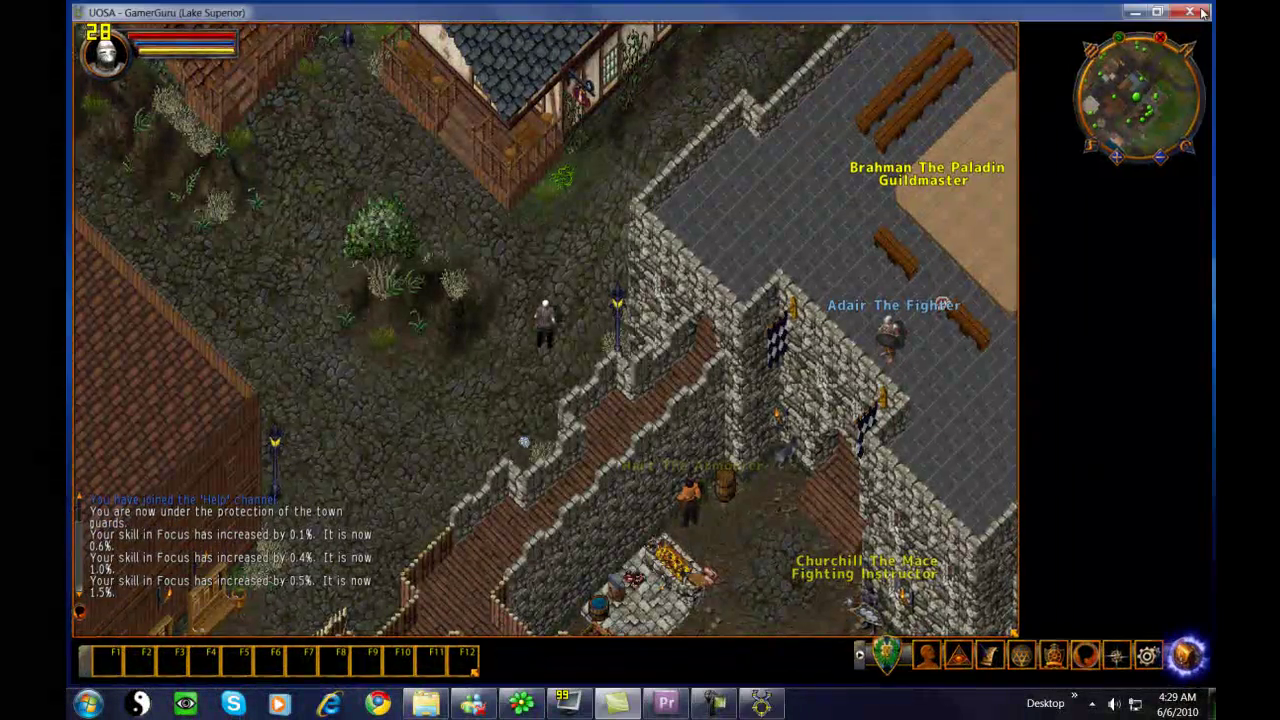
{"action": "left_click", "coordinate": [1203, 11]}
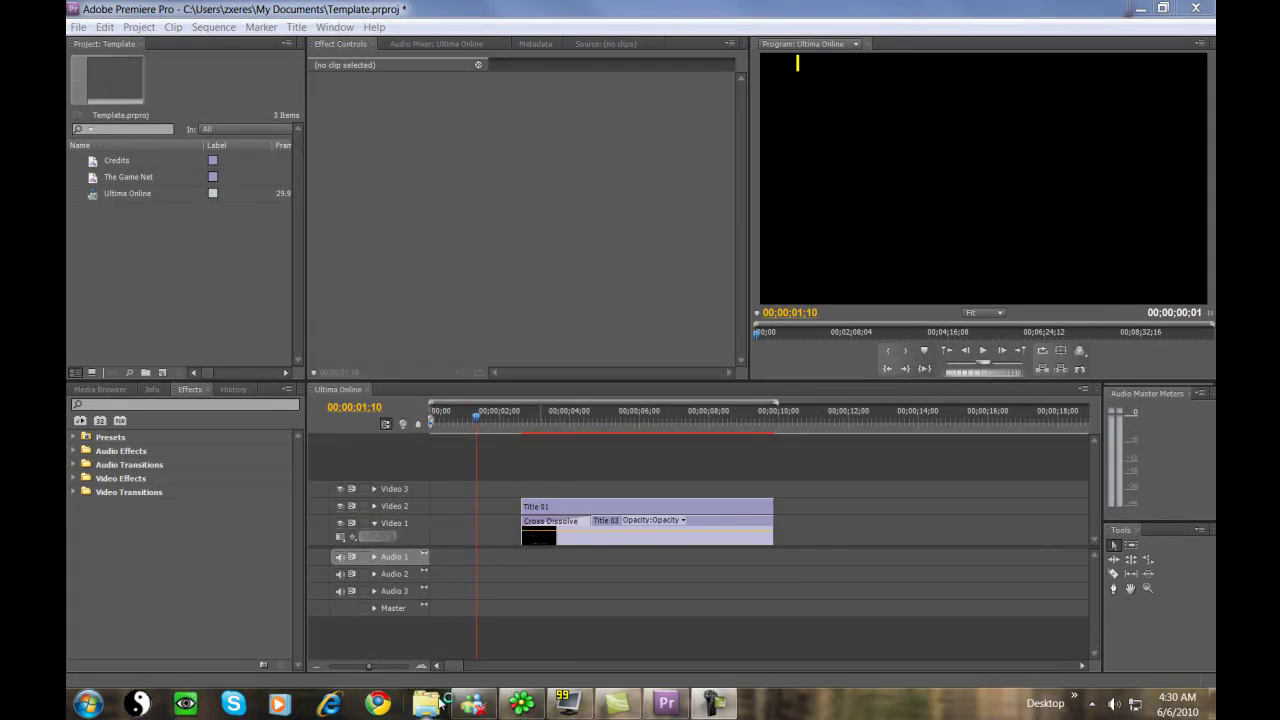
{"action": "left_click", "coordinate": [430, 703]}
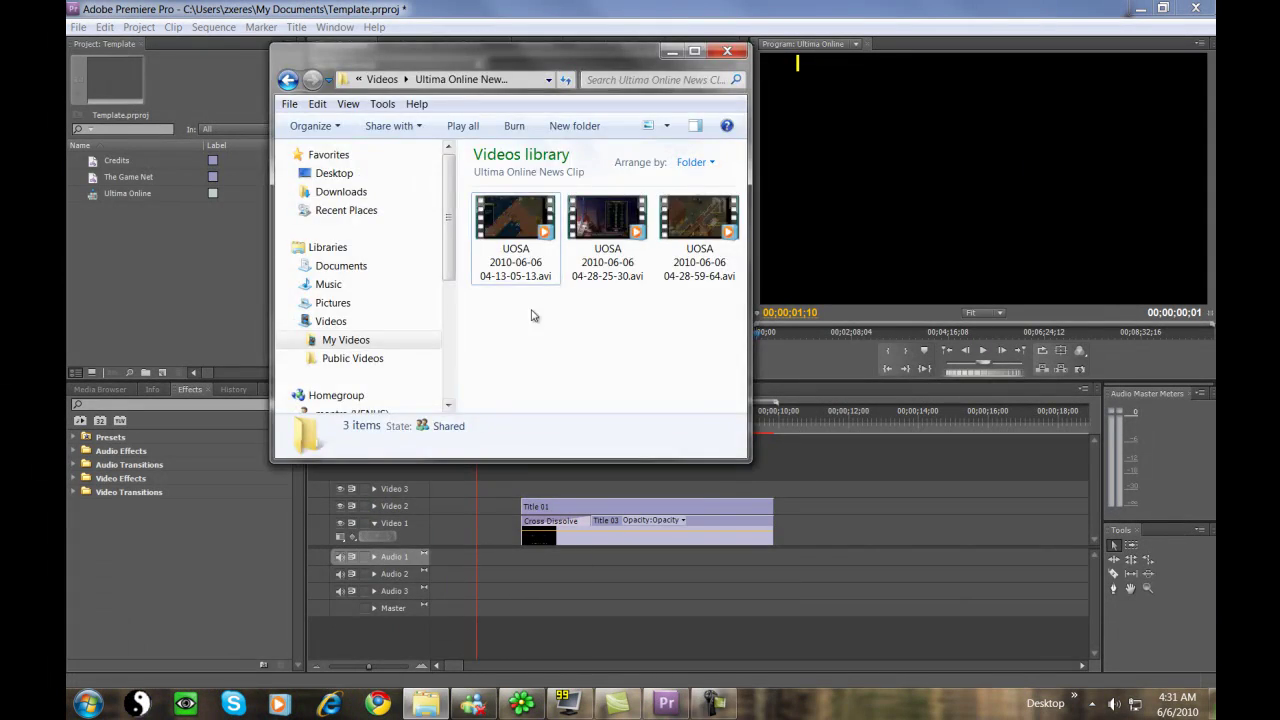
{"action": "left_click_drag", "start_coordinate": [699, 225], "coordinate": [172, 251]}
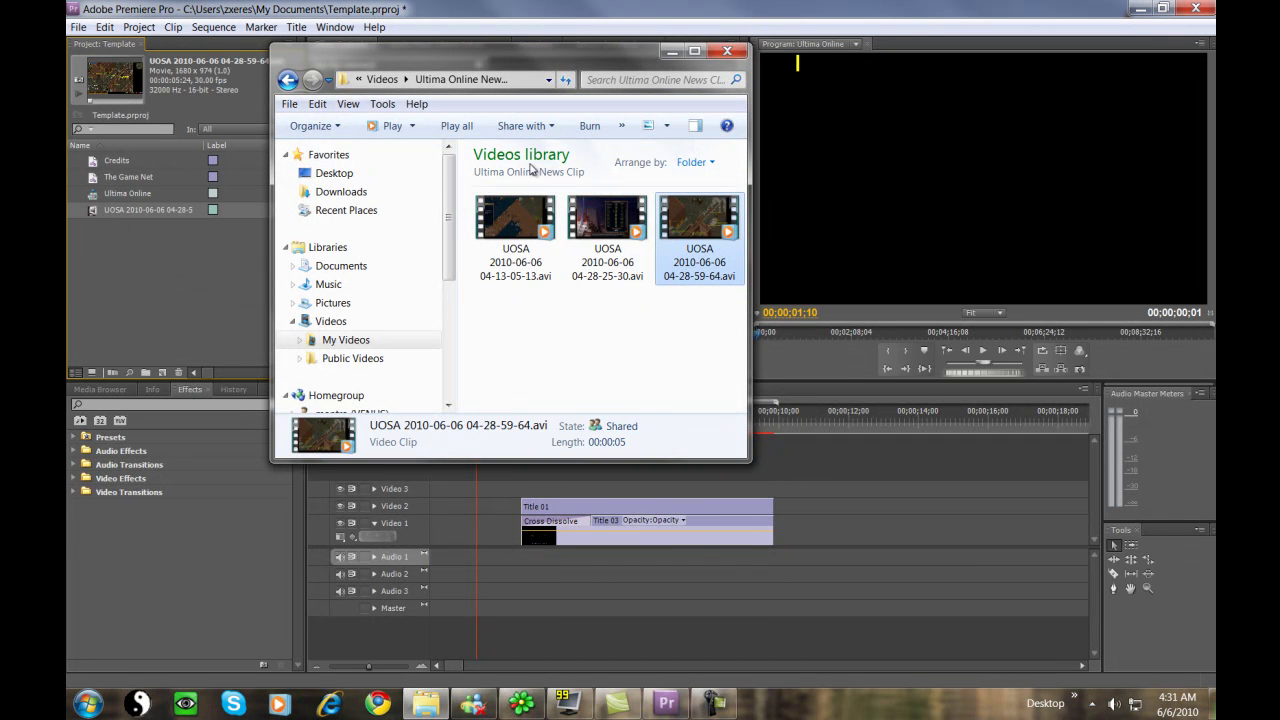
{"action": "left_click", "coordinate": [672, 51]}
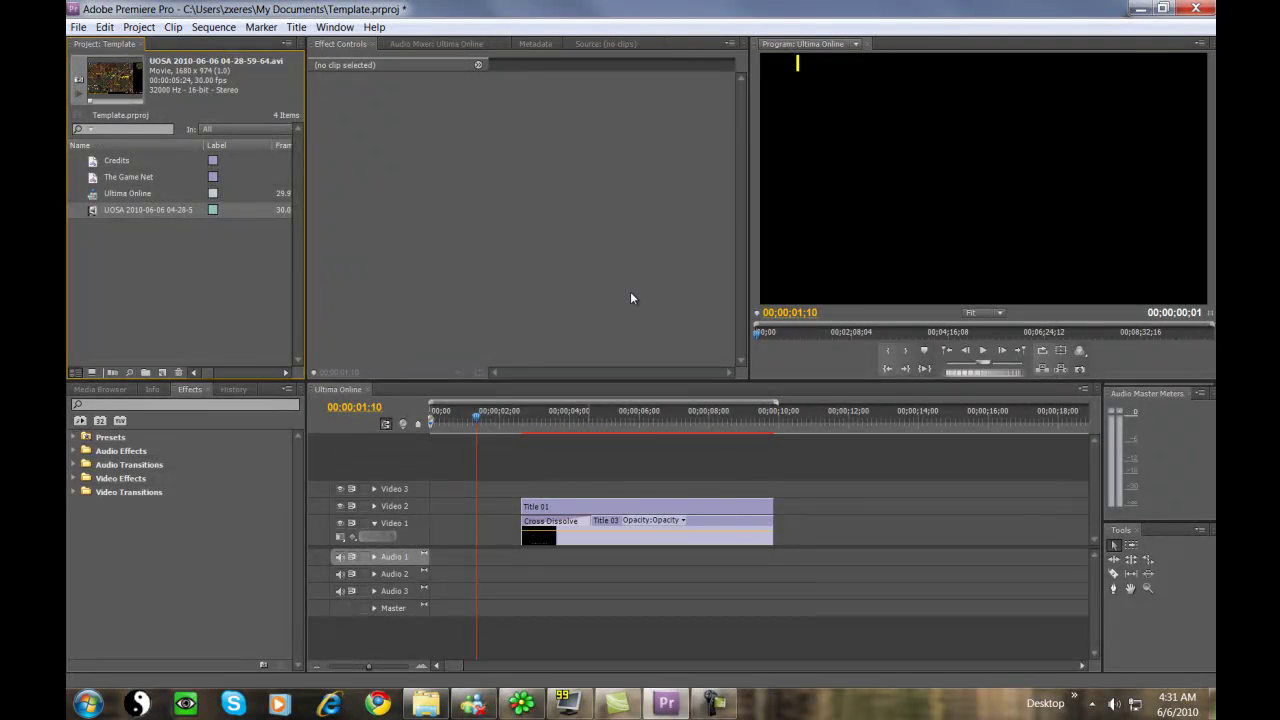
{"action": "left_click_drag", "start_coordinate": [118, 208], "coordinate": [437, 489]}
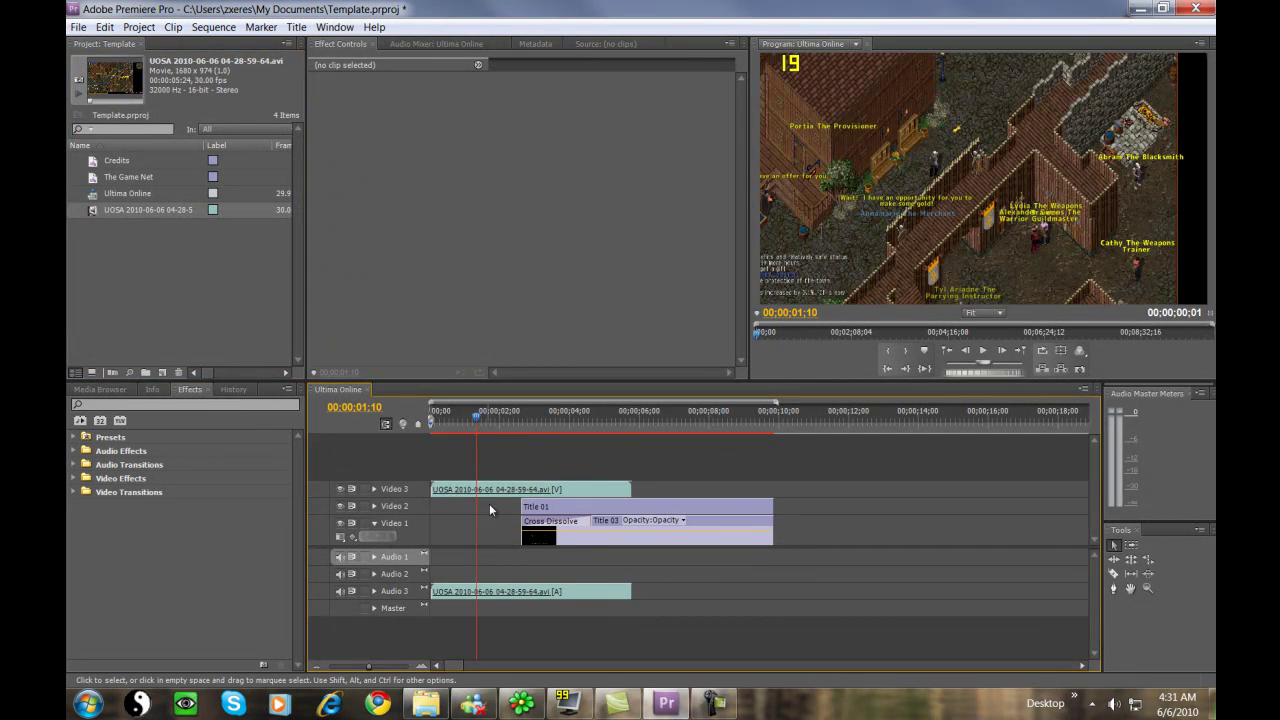
Step: Apply a Constant Power crossfade to the end of the gameplay audio on Audio 3
{"action": "left_click", "coordinate": [73, 465]}
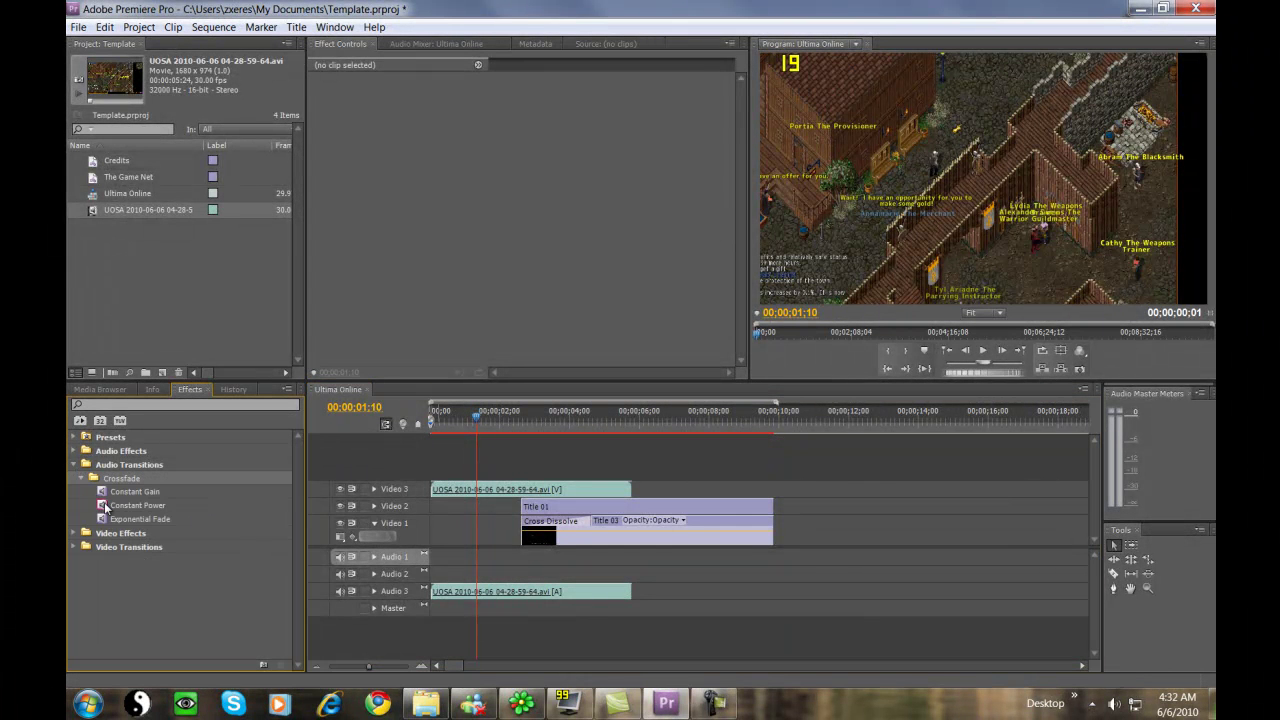
{"action": "left_click_drag", "start_coordinate": [105, 507], "coordinate": [628, 594]}
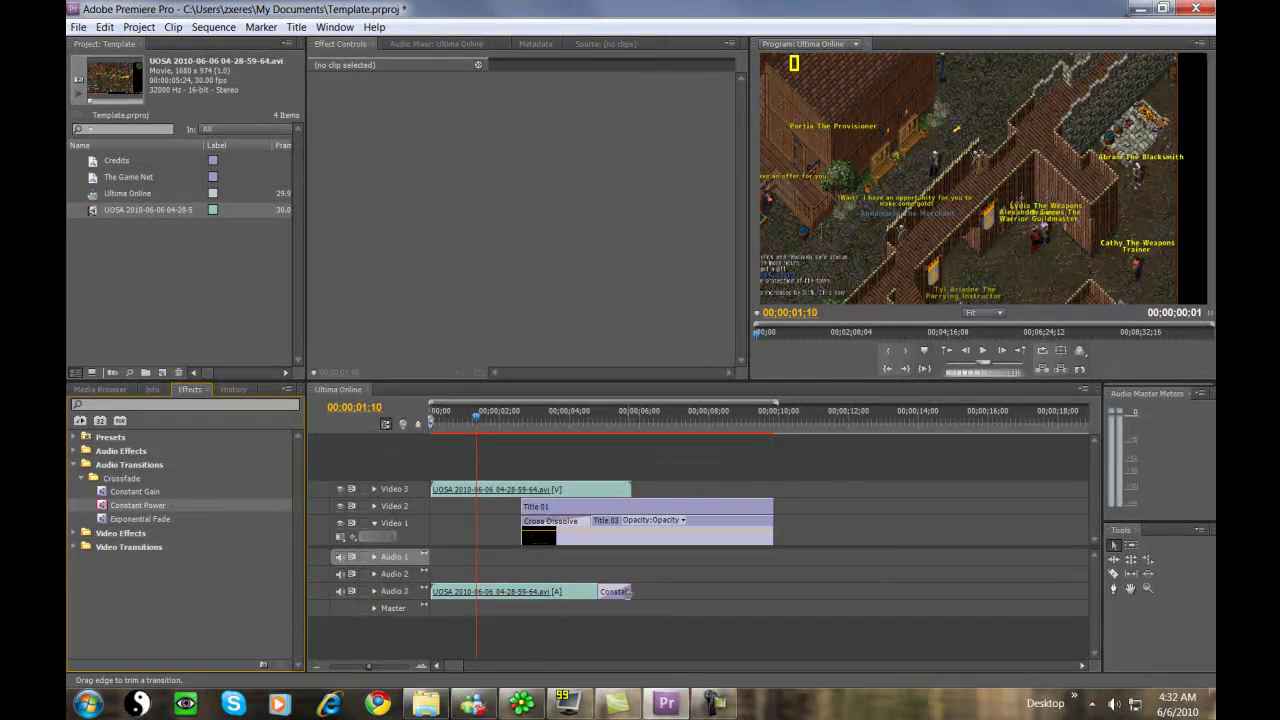
{"action": "left_click", "coordinate": [76, 451]}
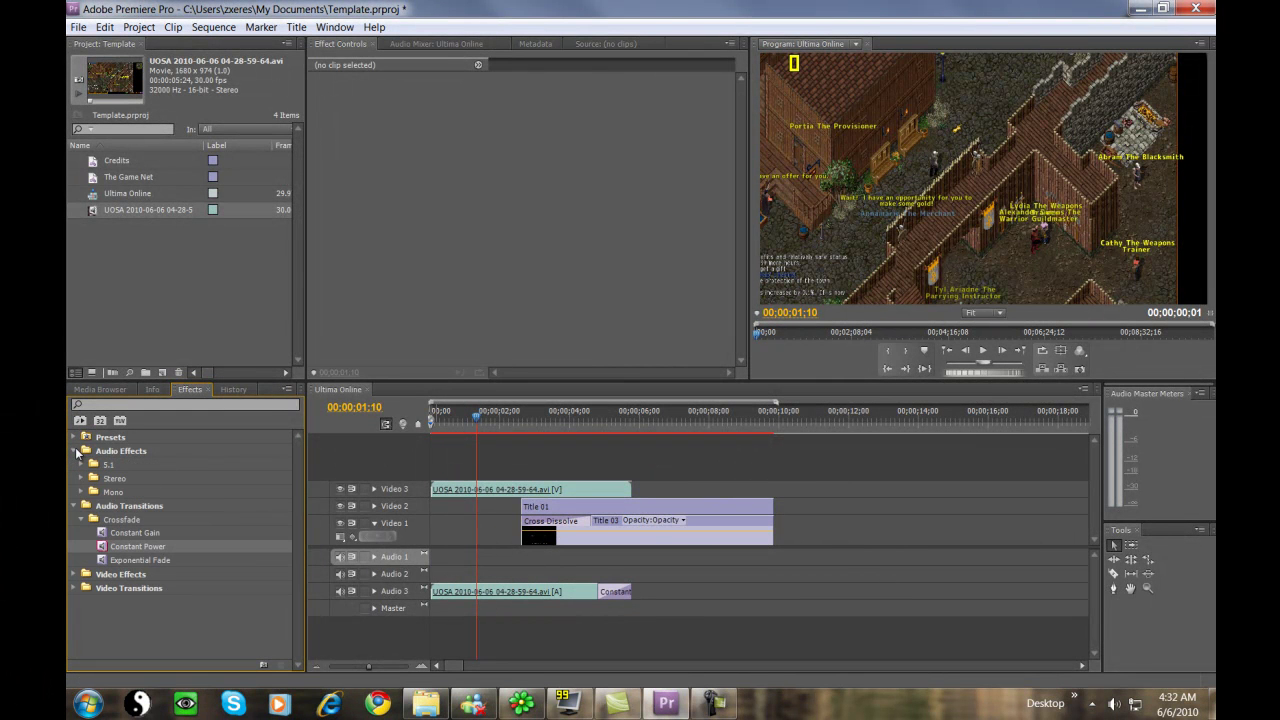
Step: Add a Cross Dissolve to the end of the gameplay video on Video 3
{"action": "left_click", "coordinate": [75, 577]}
{"action": "left_click", "coordinate": [75, 577]}
{"action": "left_click", "coordinate": [74, 589]}
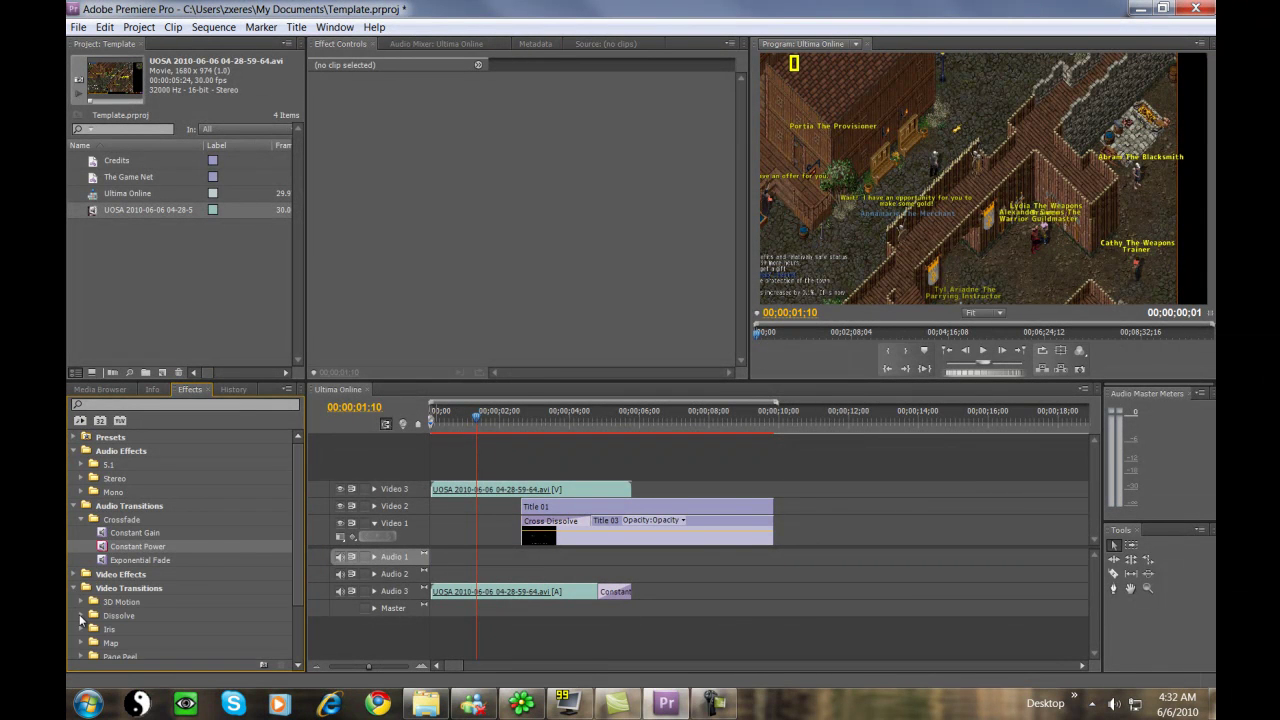
{"action": "left_click", "coordinate": [81, 616]}
{"action": "left_click_drag", "start_coordinate": [108, 643], "coordinate": [636, 493]}
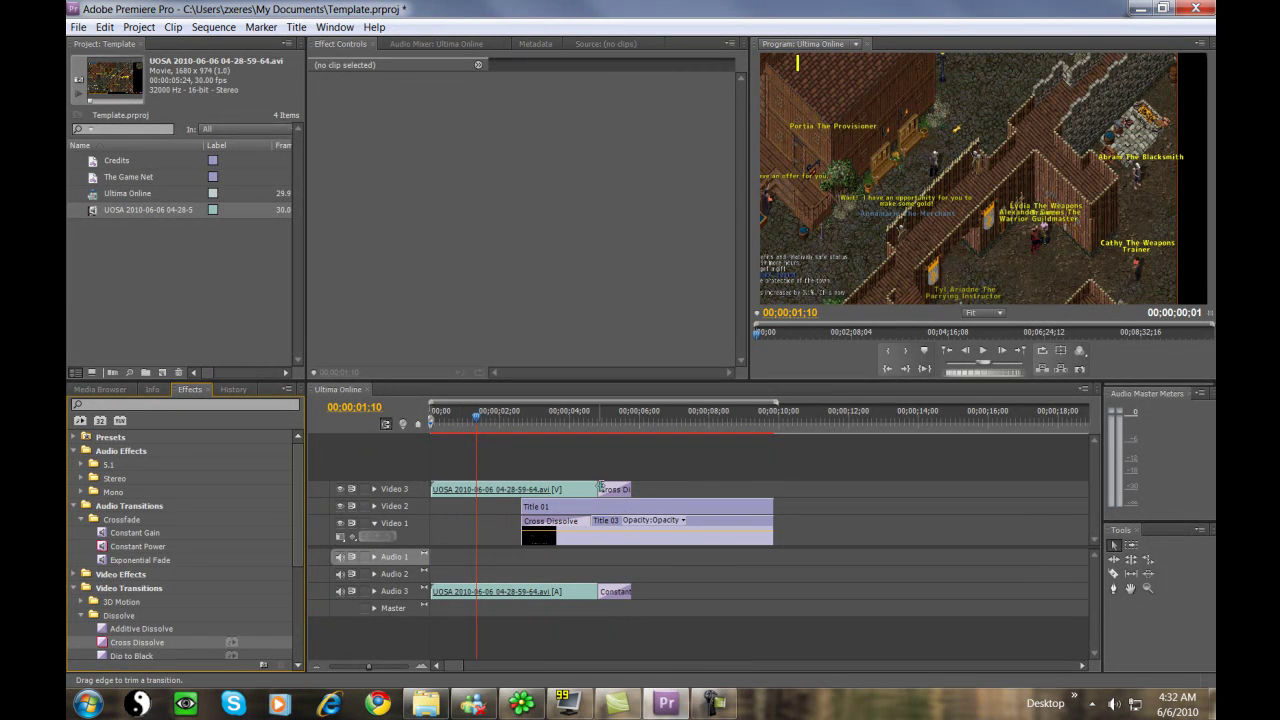
Step: Lengthen the Cross Dissolve and Constant Power fades, then inspect the Title 01 and Title 03 clips
{"action": "left_click_drag", "start_coordinate": [600, 488], "coordinate": [586, 488]}
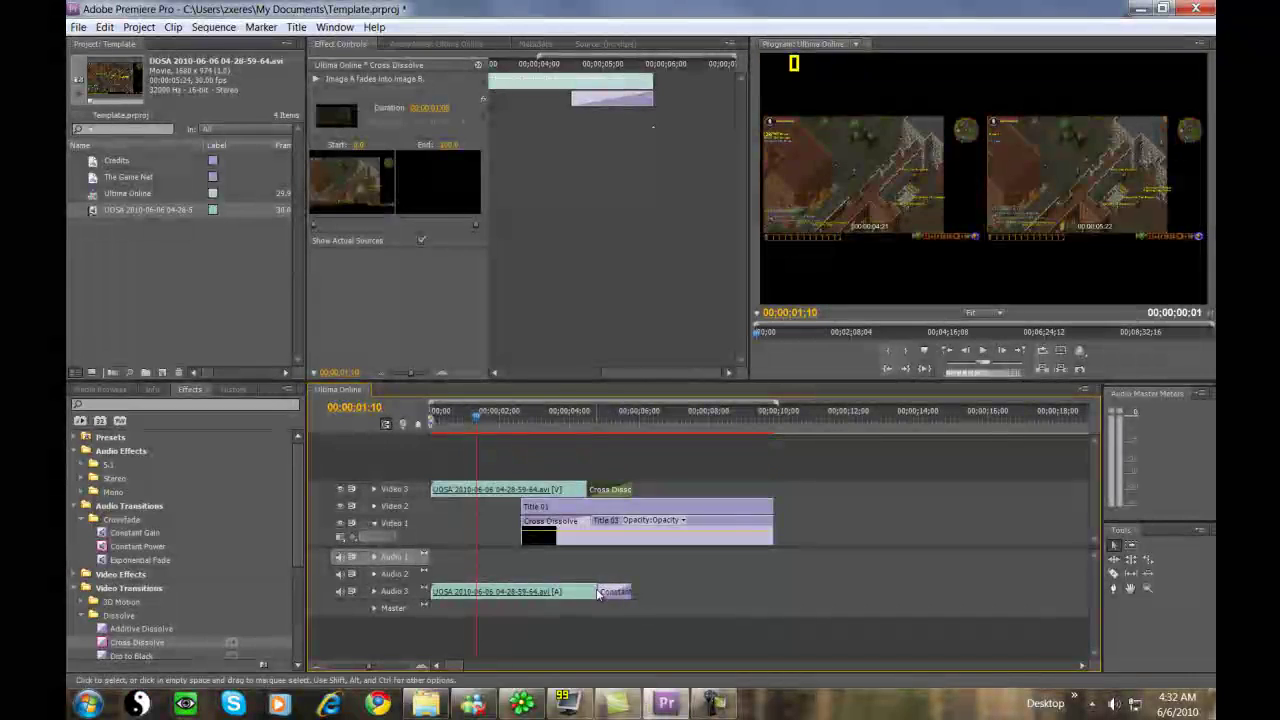
{"action": "left_click_drag", "start_coordinate": [598, 592], "coordinate": [590, 591]}
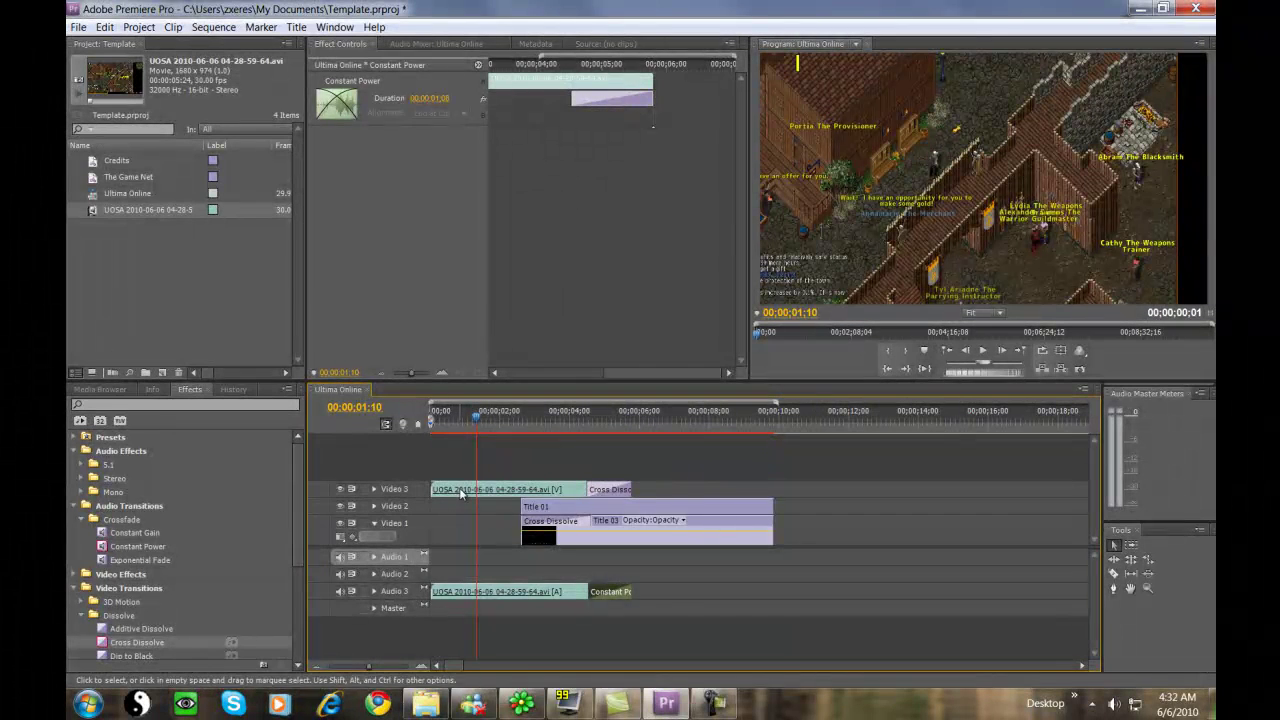
{"action": "left_click", "coordinate": [602, 500]}
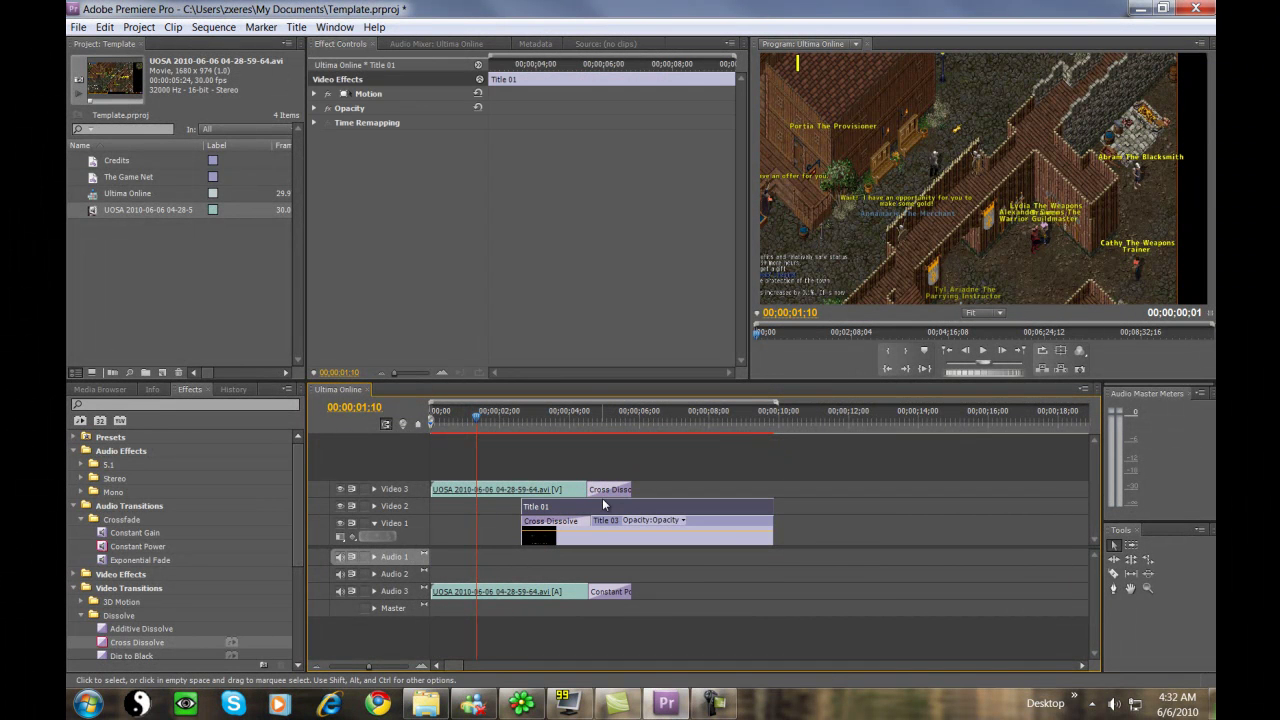
{"action": "left_click", "coordinate": [642, 539]}
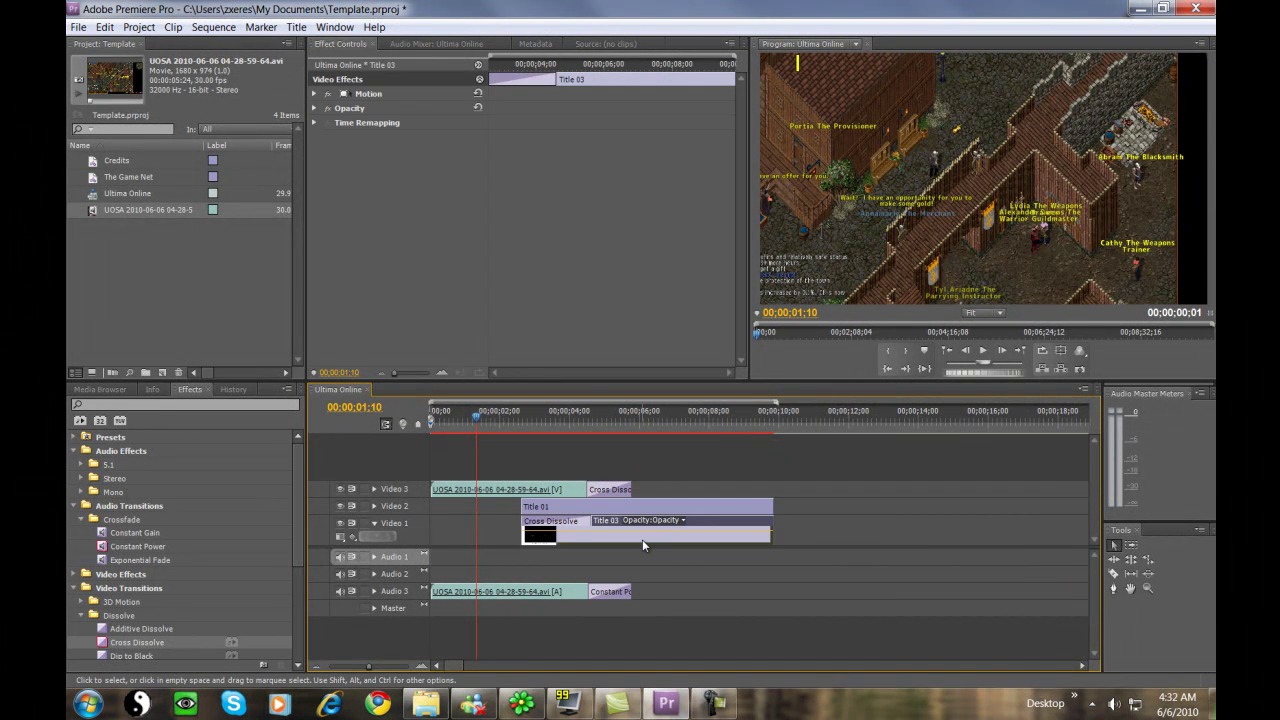
Step: Open Title 03 in the Titler, add a line to the bottom credit text, and close it
{"action": "double_click", "coordinate": [680, 540]}
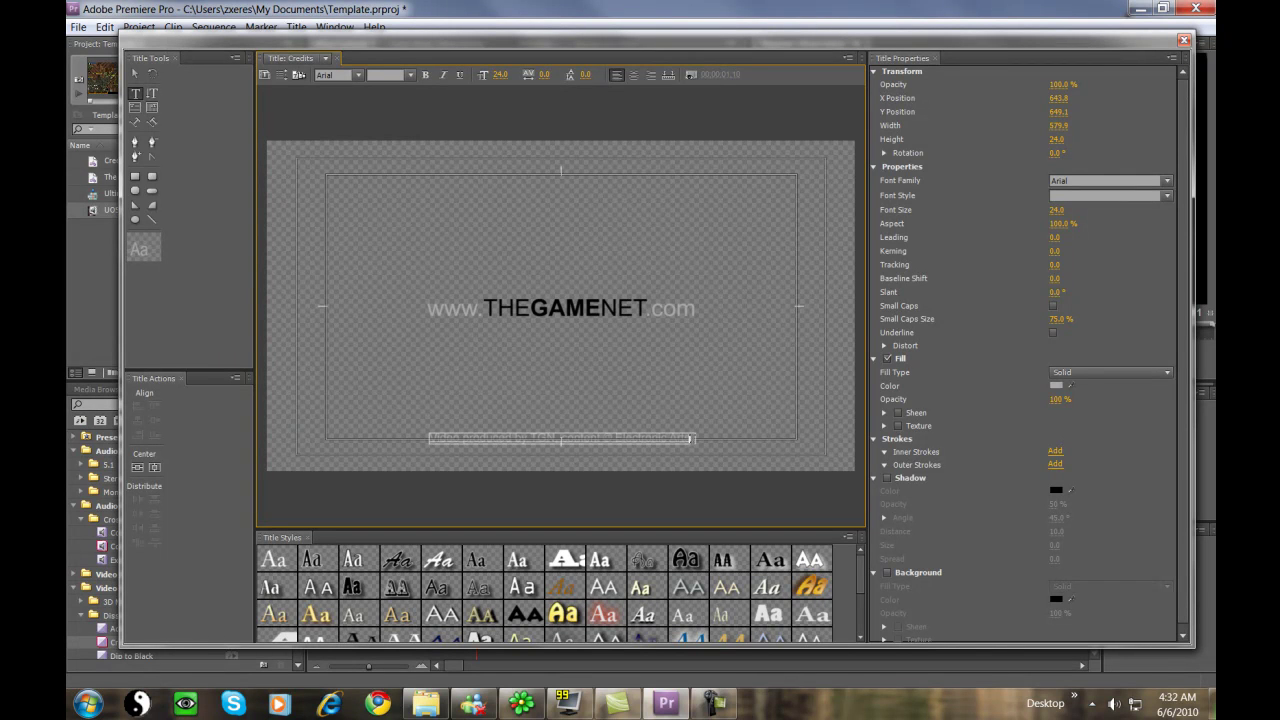
{"action": "key", "text": "Return"}
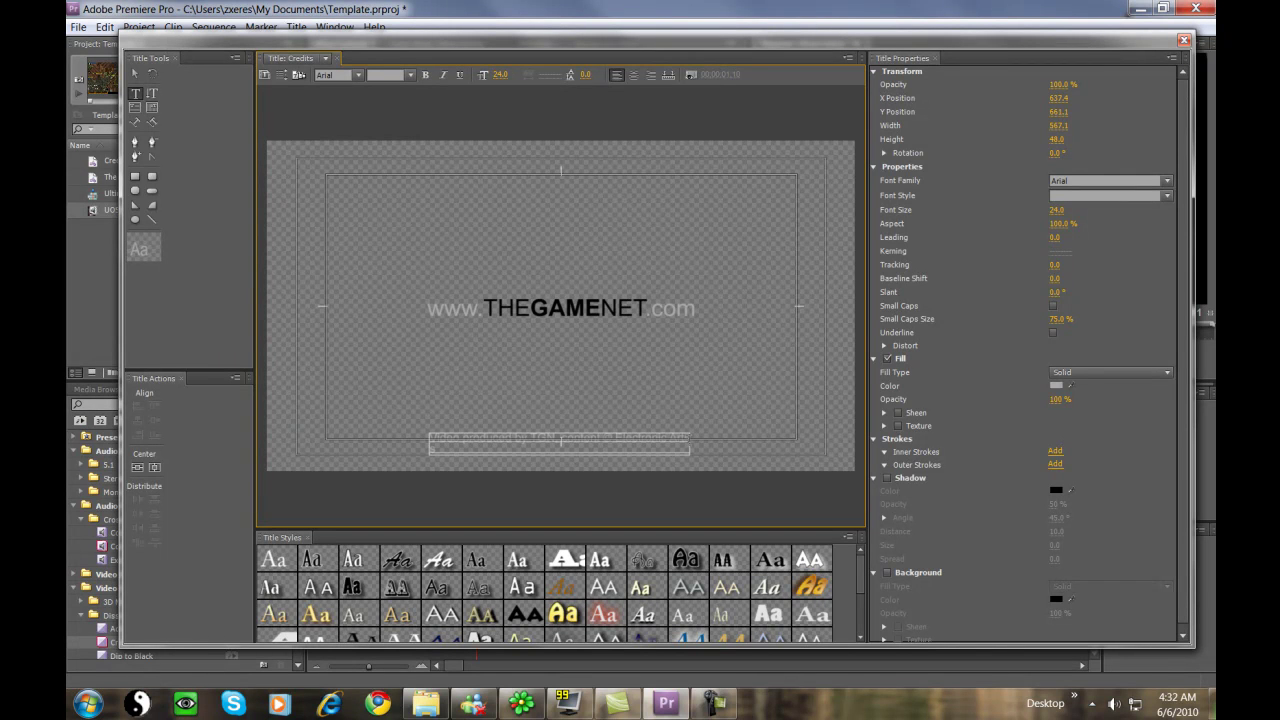
{"action": "key", "text": "BackSpace"}
{"action": "left_click", "coordinate": [655, 371]}
{"action": "left_click", "coordinate": [1184, 40]}
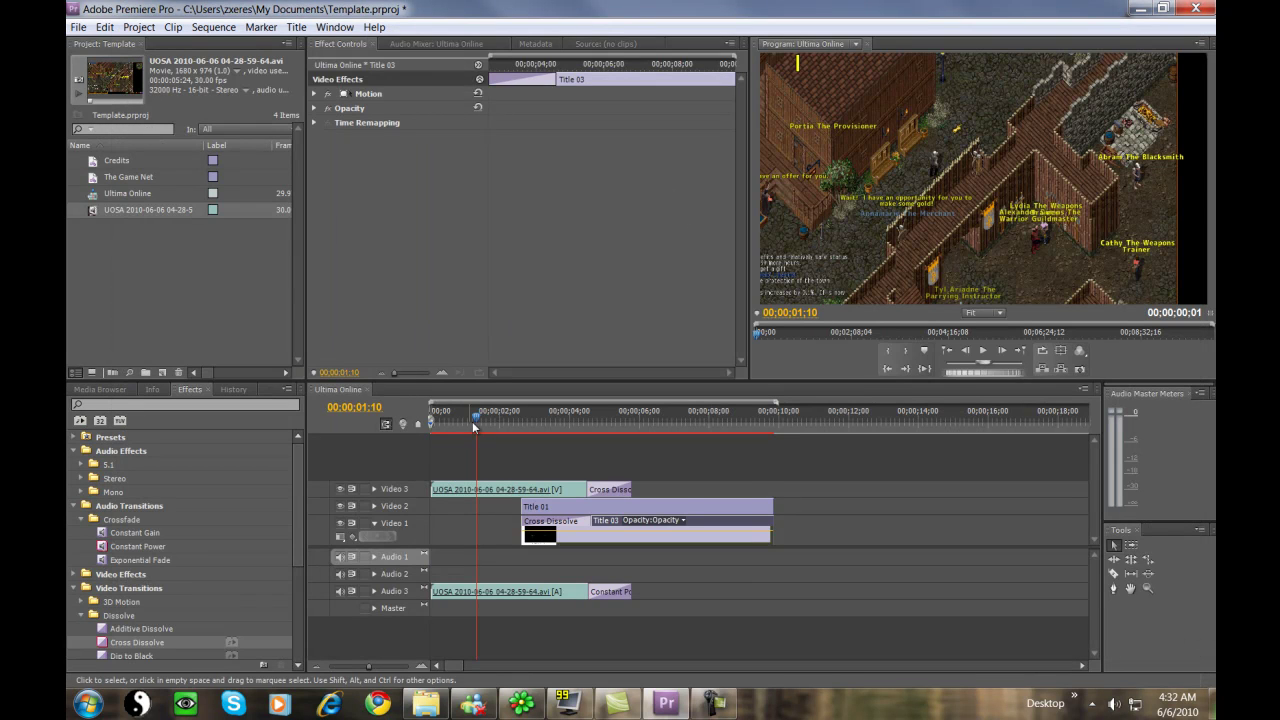
Step: Razor-cut the gameplay clip at 00;00;00;06, delete the six-frame piece, and move the clip to 0
{"action": "left_click_drag", "start_coordinate": [477, 419], "coordinate": [437, 418]}
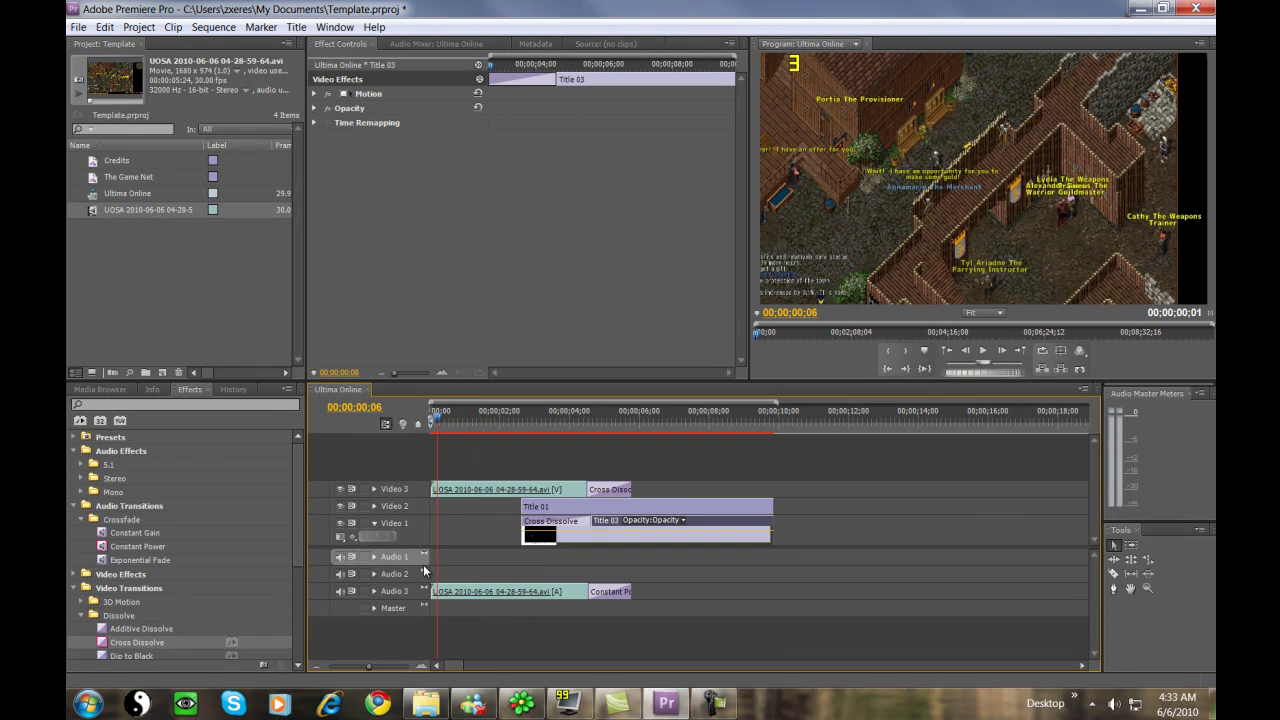
{"action": "key", "text": "c"}
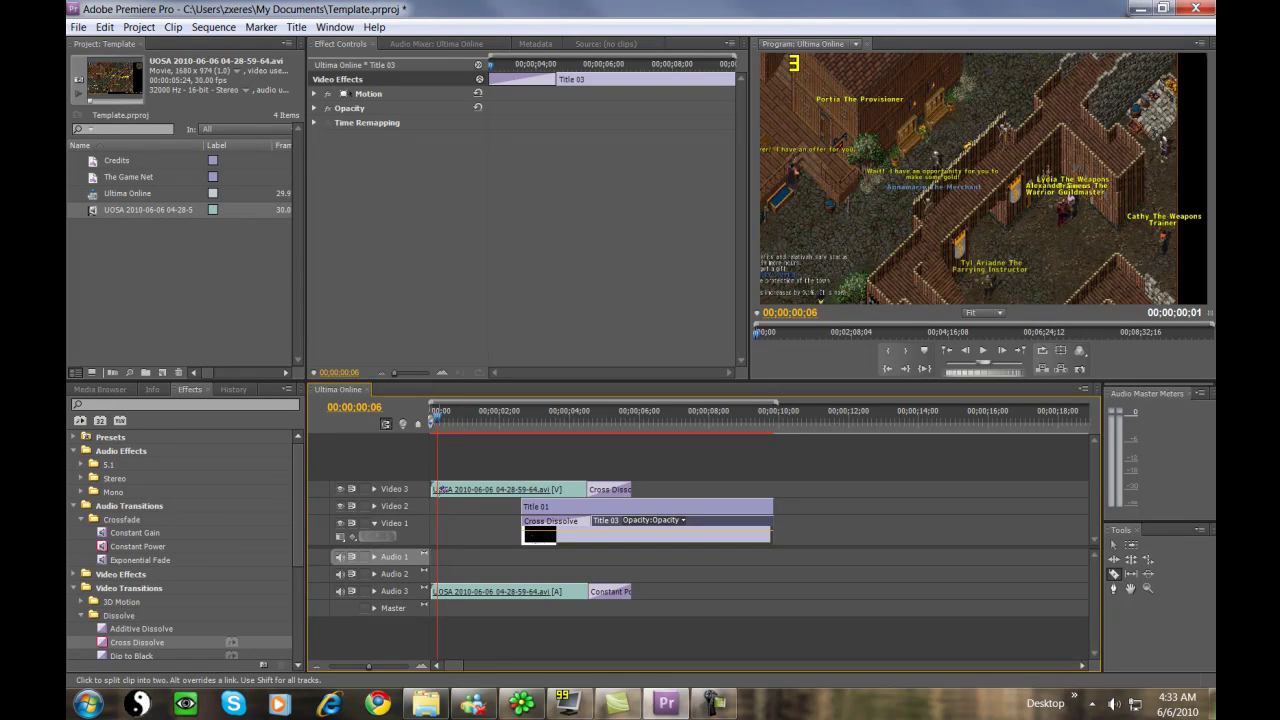
{"action": "left_click", "coordinate": [438, 489]}
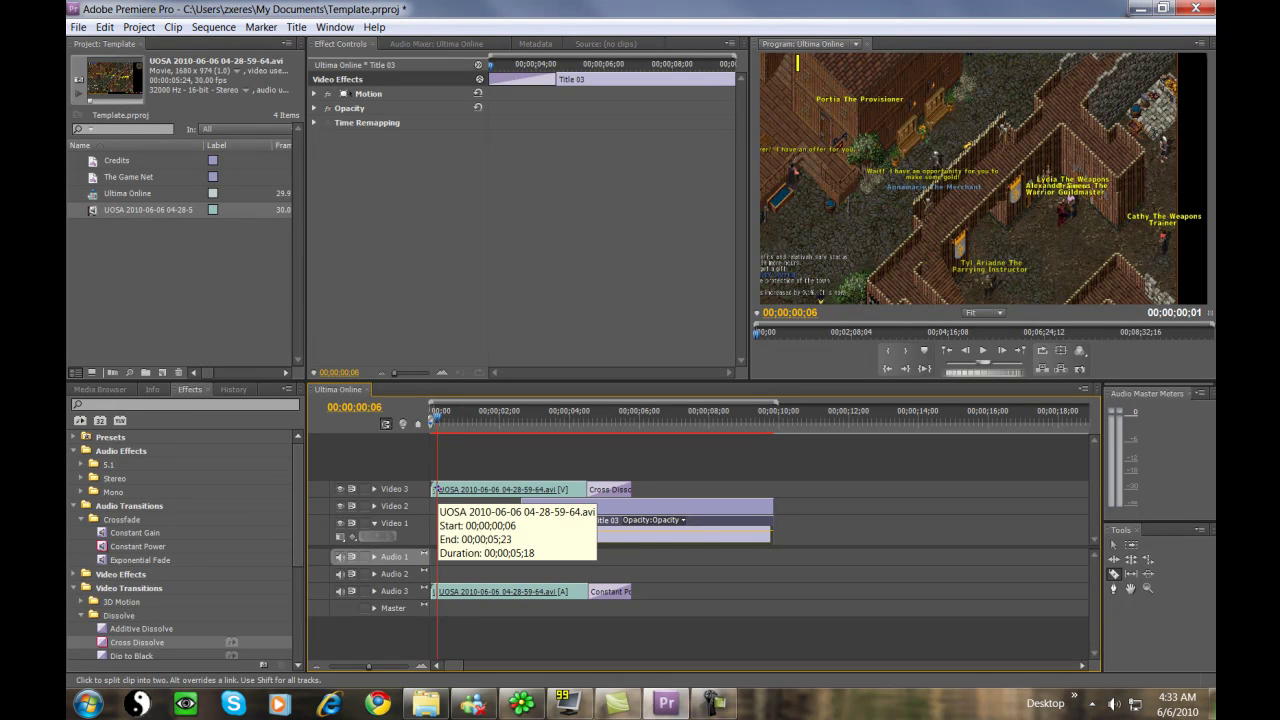
{"action": "key", "text": "v"}
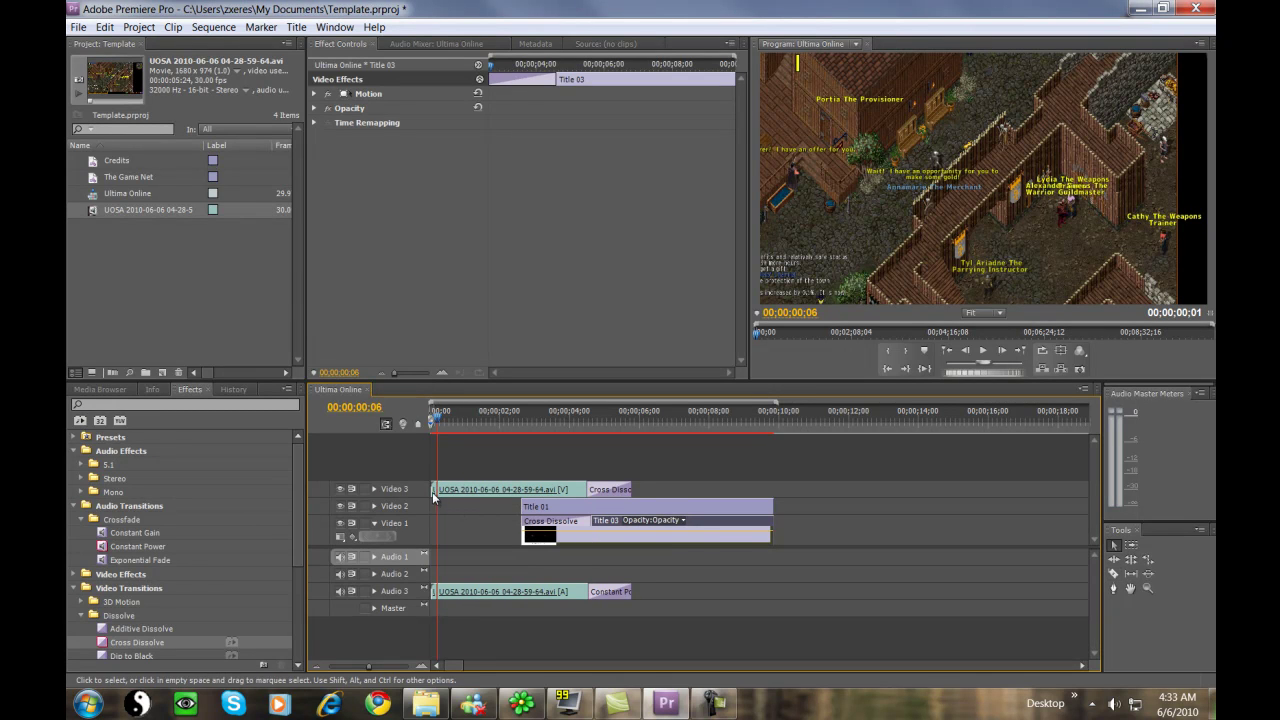
{"action": "left_click", "coordinate": [433, 490]}
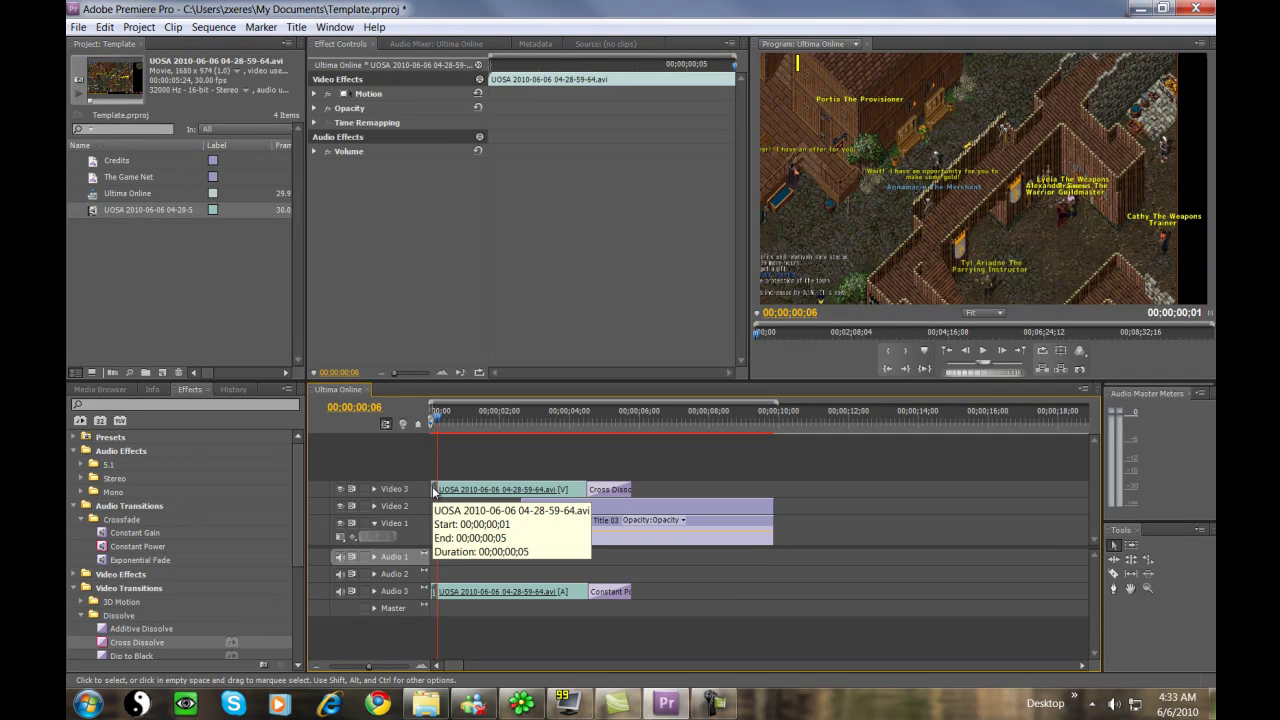
{"action": "key", "text": "Delete"}
{"action": "left_click_drag", "start_coordinate": [456, 497], "coordinate": [451, 500]}
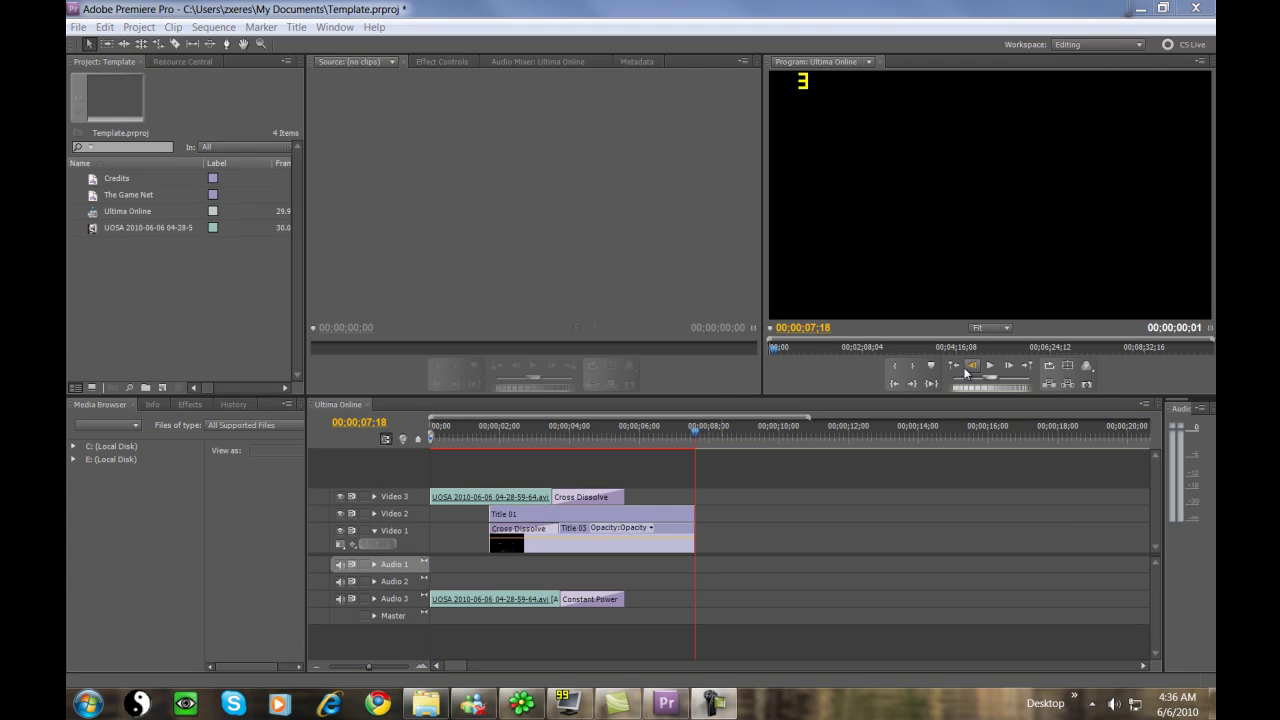
{"action": "left_click", "coordinate": [955, 367]}
{"action": "left_click", "coordinate": [955, 367]}
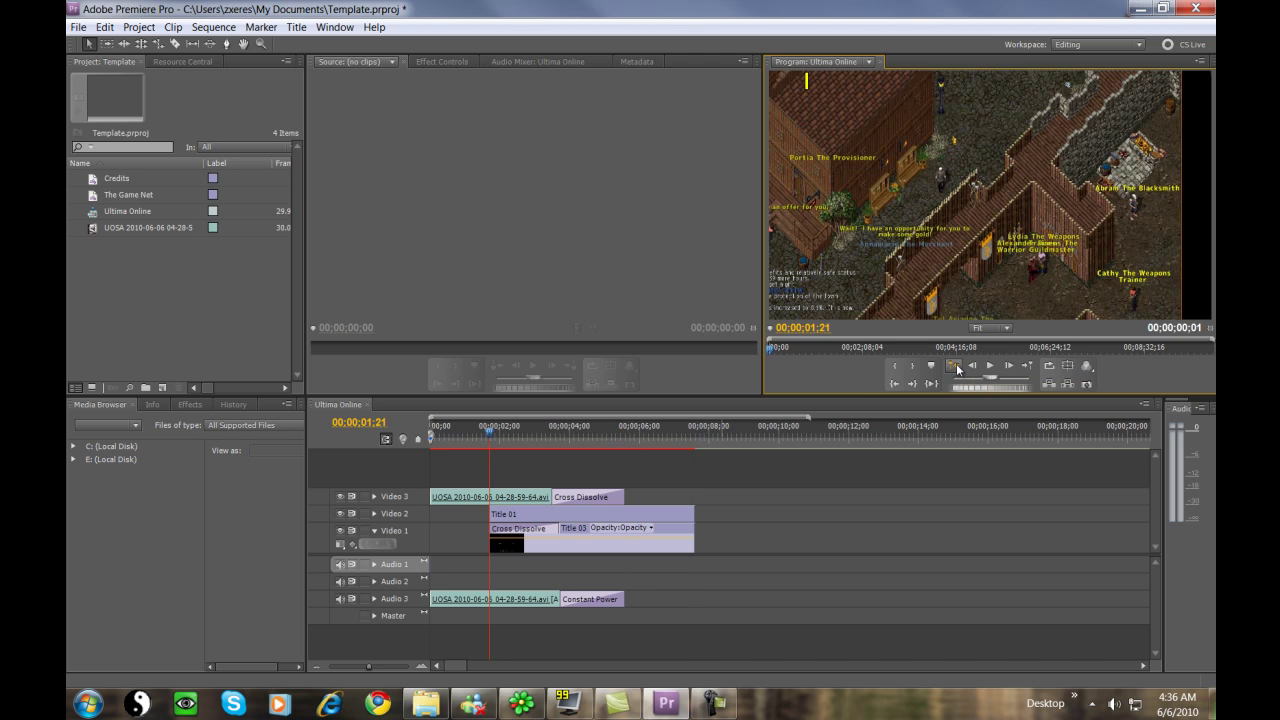
{"action": "left_click", "coordinate": [955, 367]}
{"action": "left_click", "coordinate": [988, 367]}
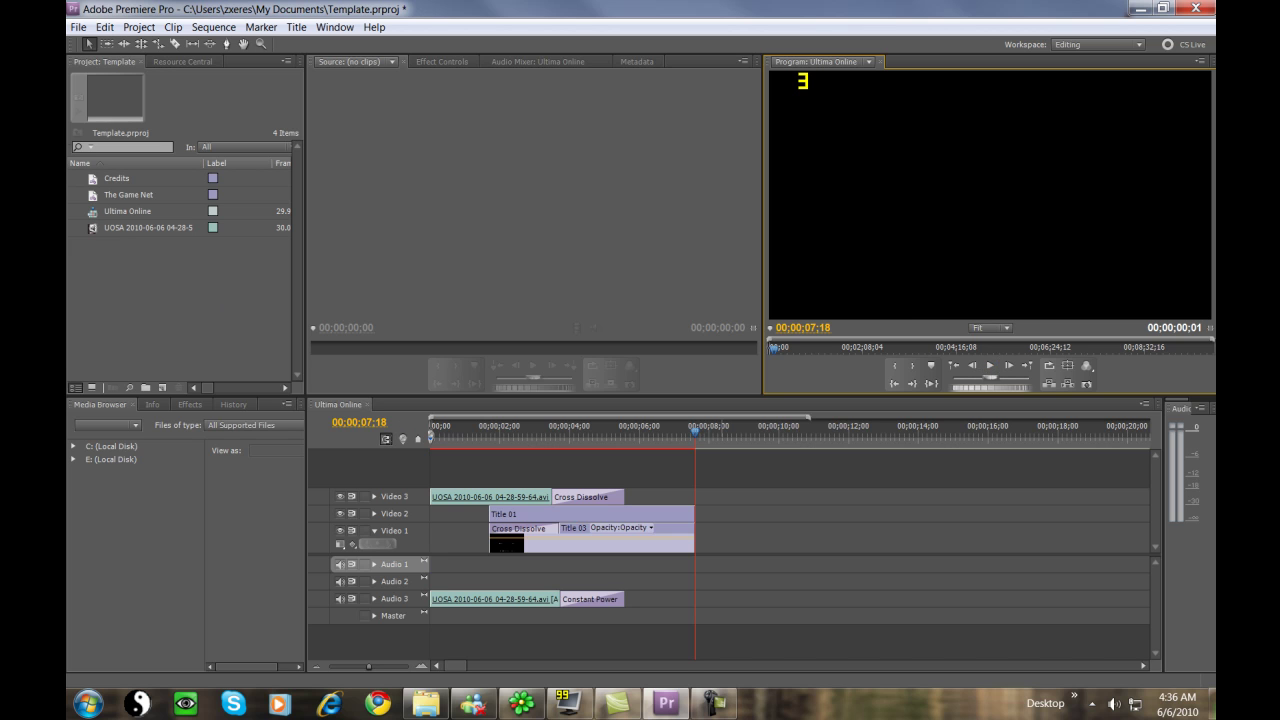
Step: Open File > Export > Media with H.264 format and the 1080p preset, then choose the output location
{"action": "left_click", "coordinate": [80, 29]}
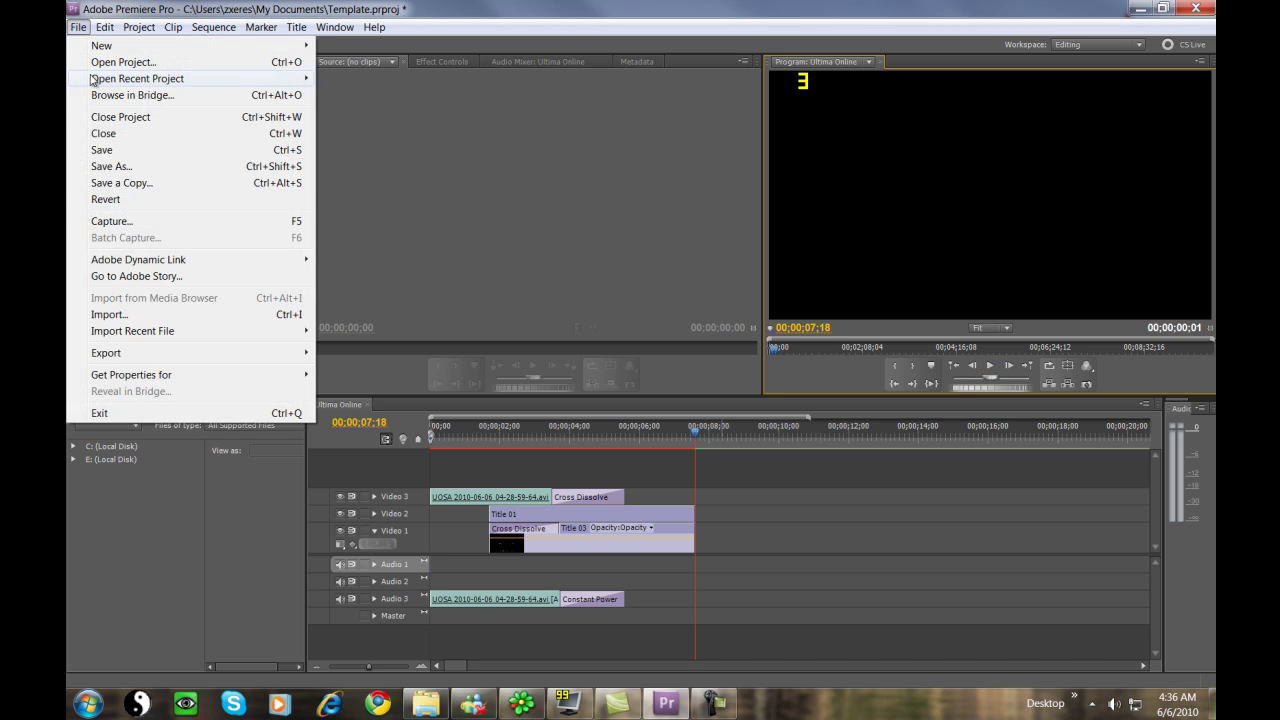
{"action": "mouse_move", "coordinate": [105, 358]}
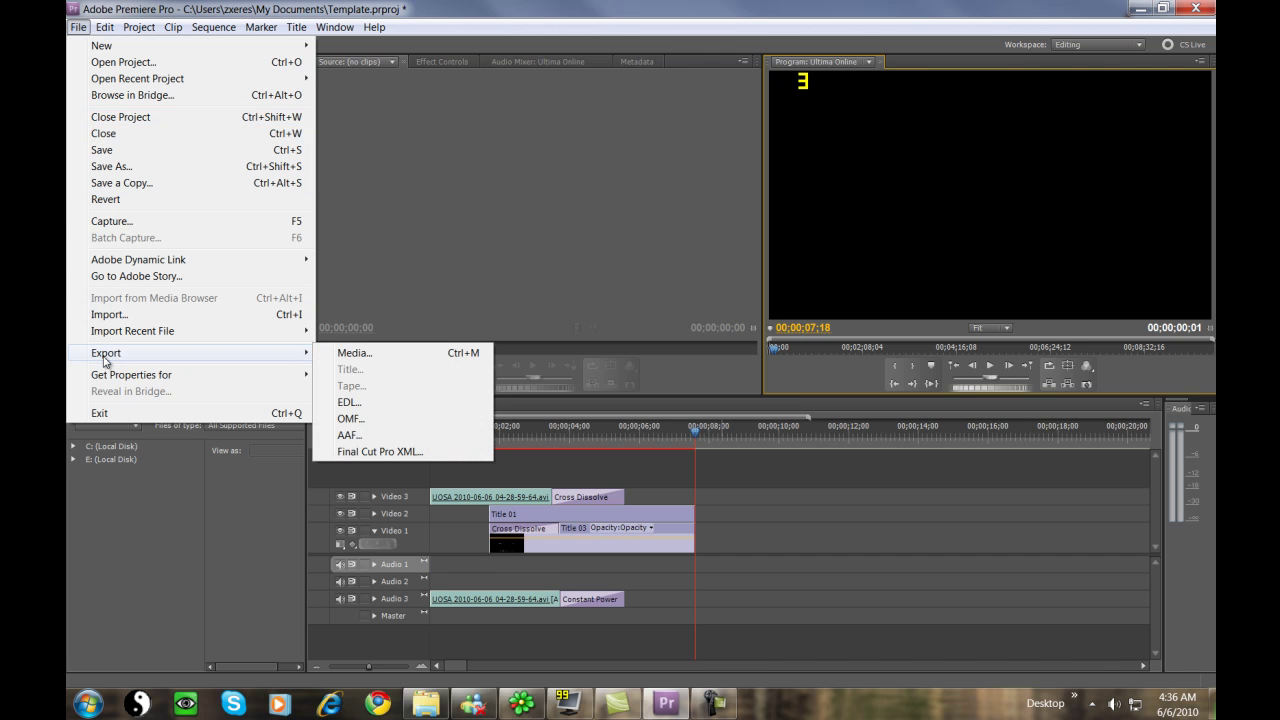
{"action": "left_click", "coordinate": [347, 359]}
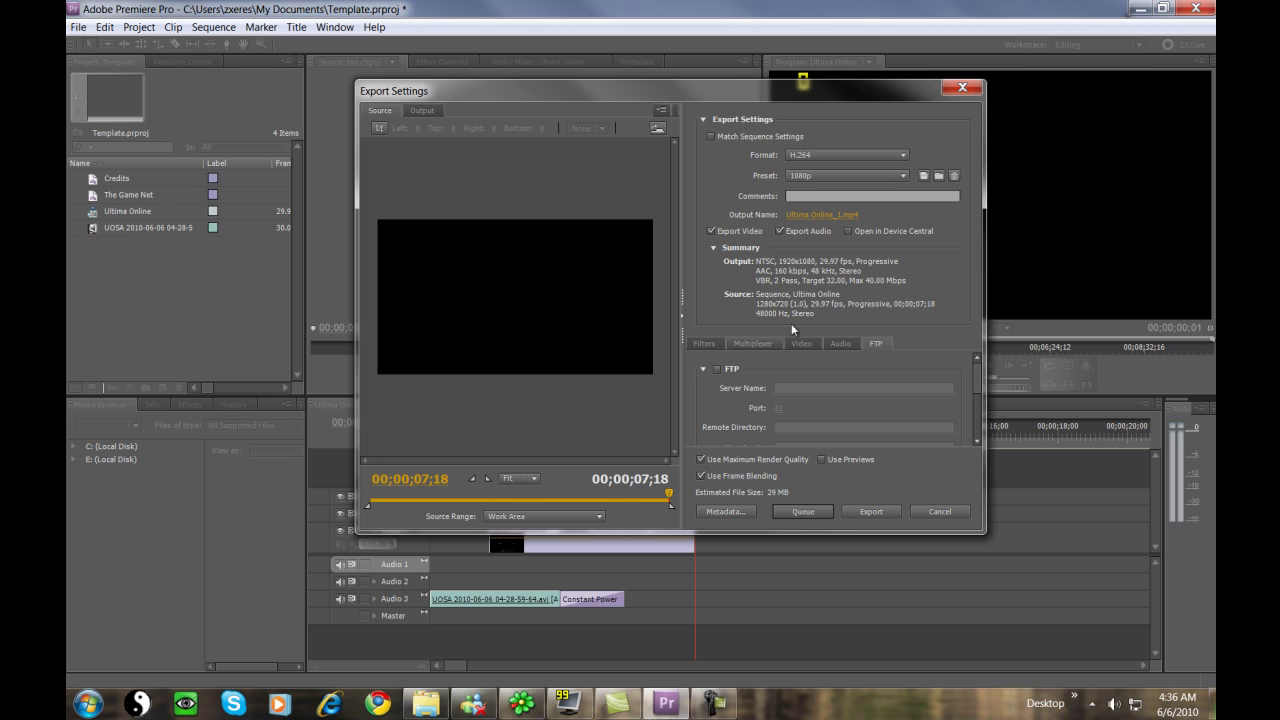
{"action": "left_click", "coordinate": [821, 156]}
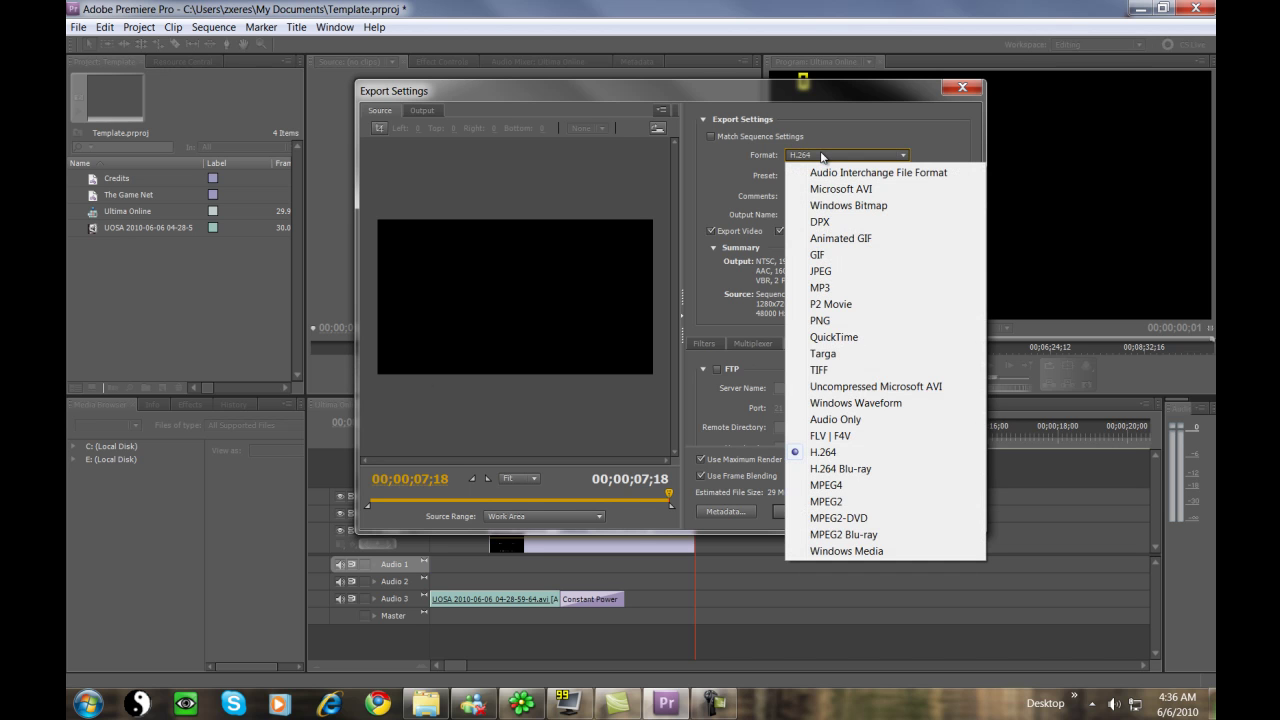
{"action": "left_click", "coordinate": [822, 452]}
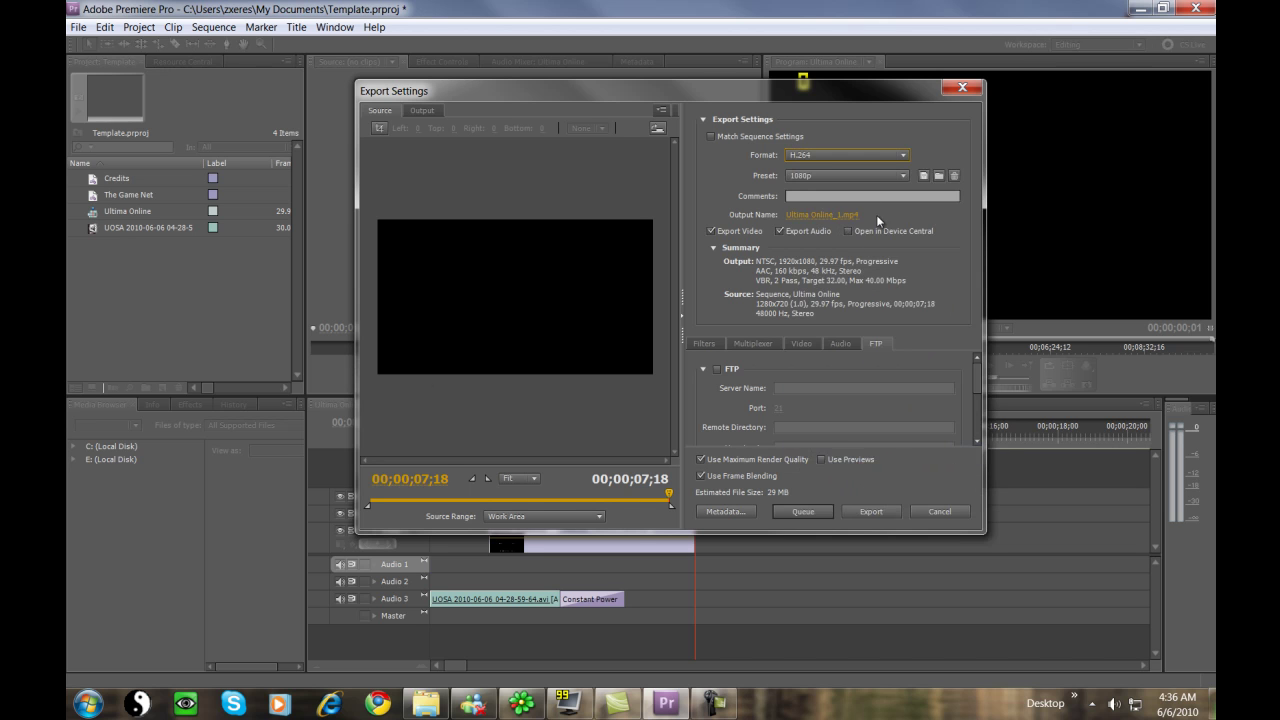
{"action": "left_click", "coordinate": [880, 176]}
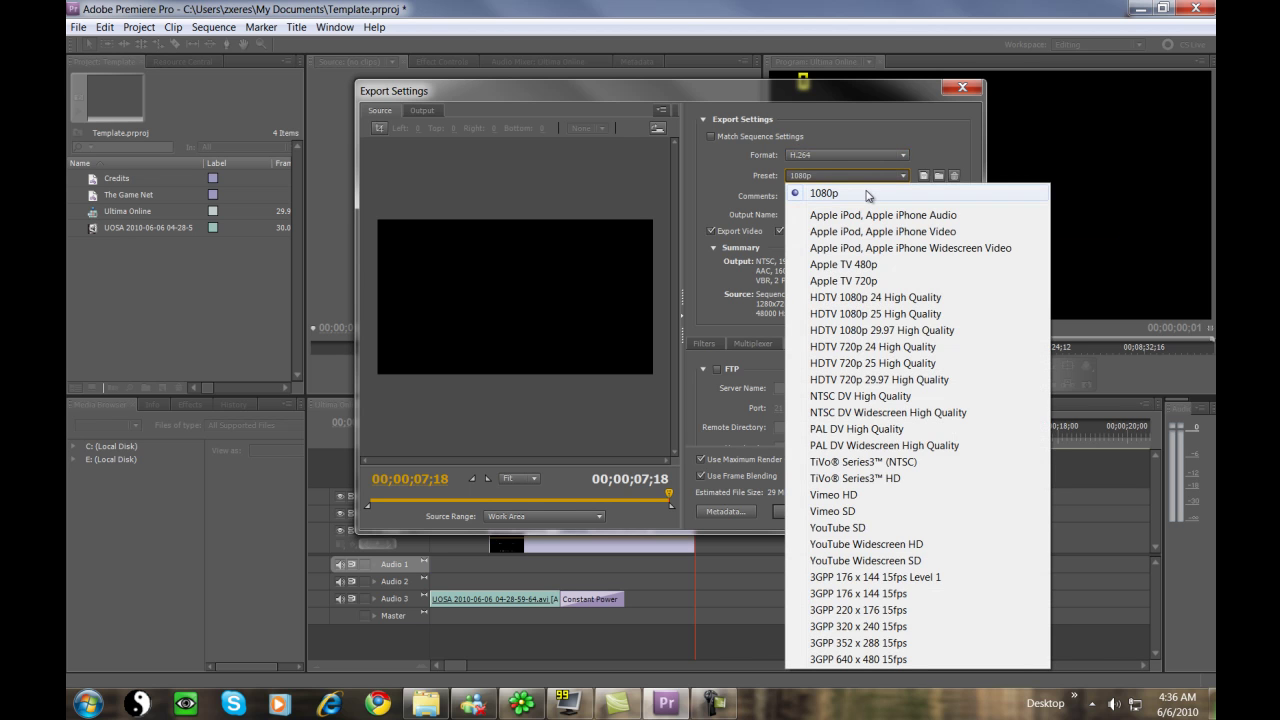
{"action": "left_click", "coordinate": [868, 194]}
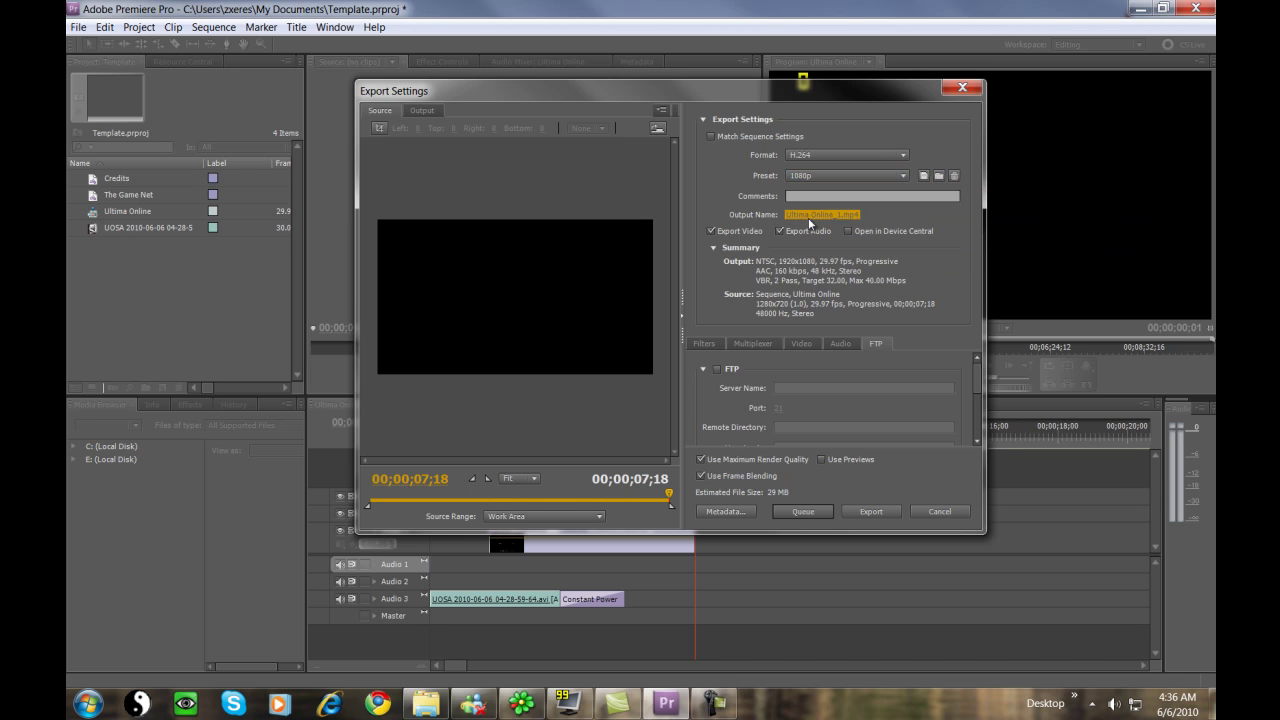
{"action": "left_click", "coordinate": [808, 217]}
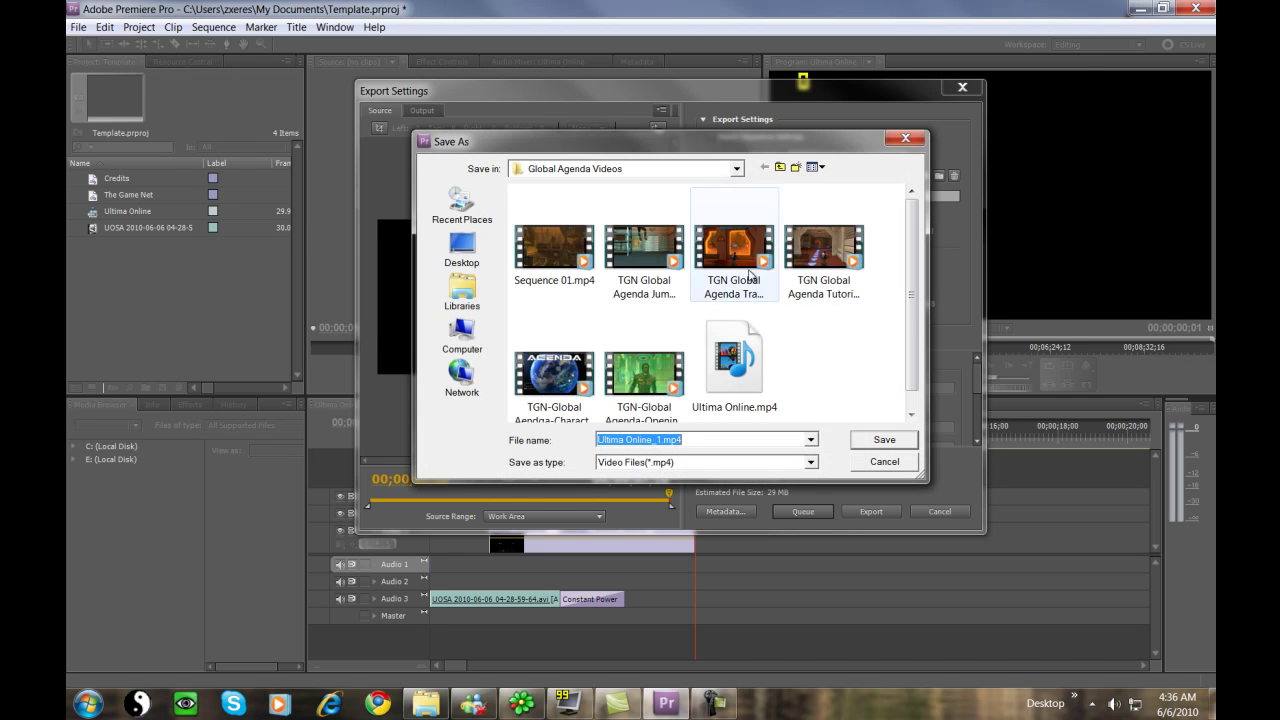
Step: Save Ultima Online_1.mp4 in My Videos > Ultima Online News Clip and start the H.264 export
{"action": "left_click", "coordinate": [780, 168]}
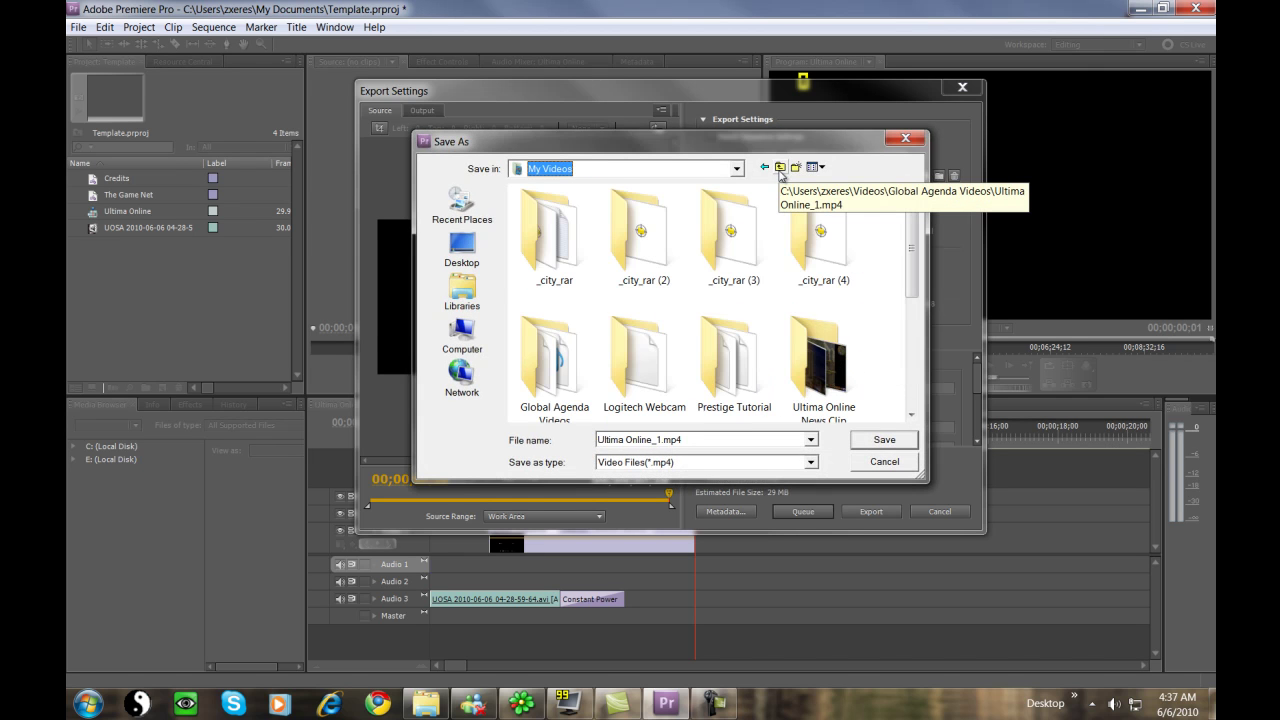
{"action": "double_click", "coordinate": [817, 365]}
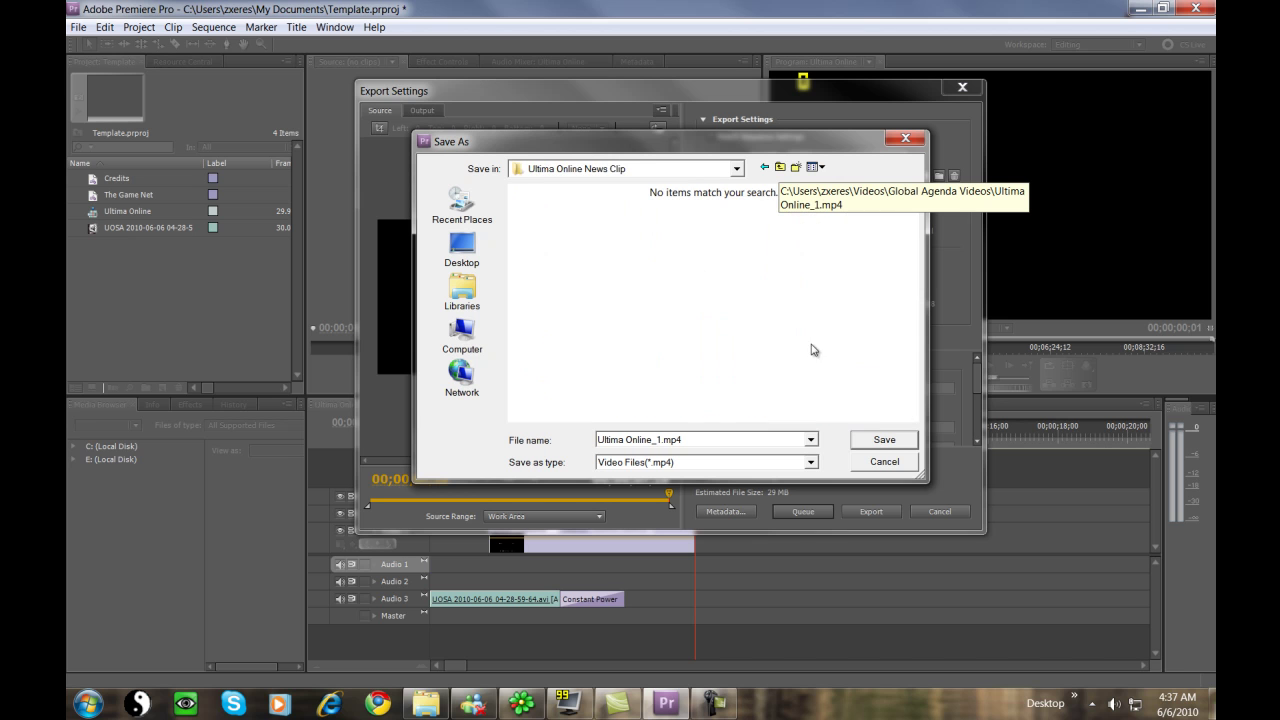
{"action": "left_click", "coordinate": [869, 439]}
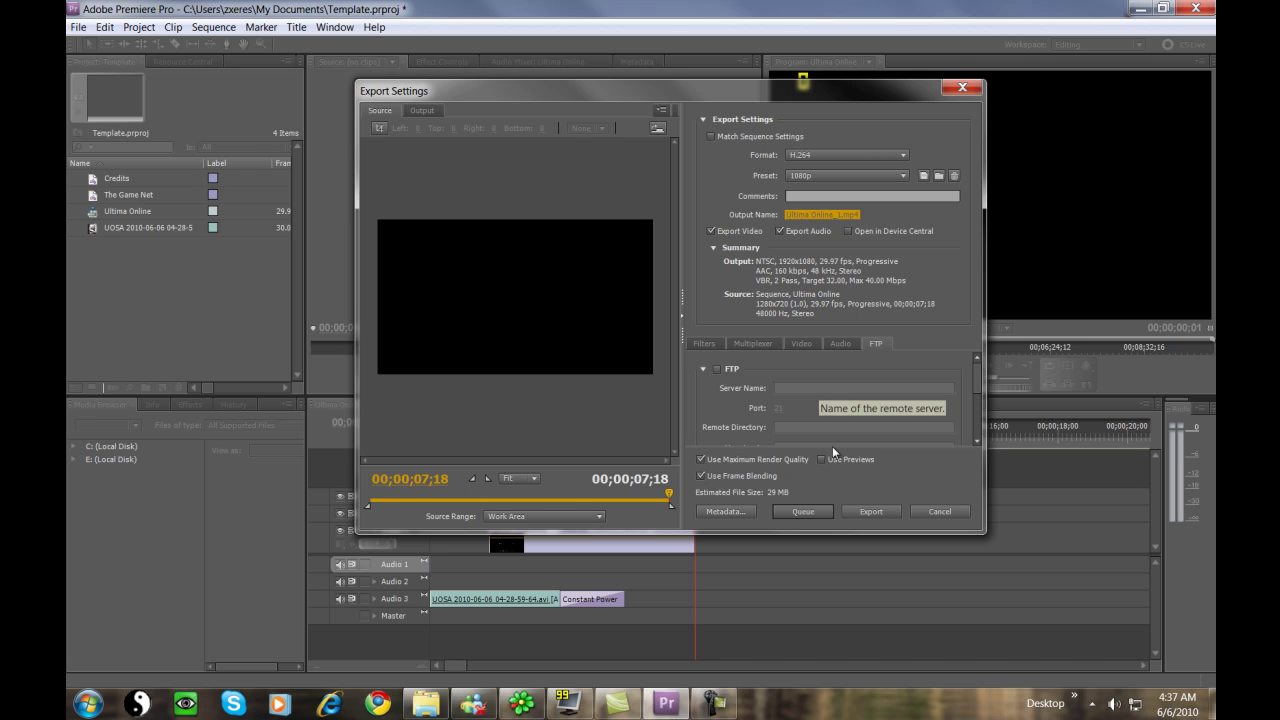
{"action": "left_click", "coordinate": [866, 517]}
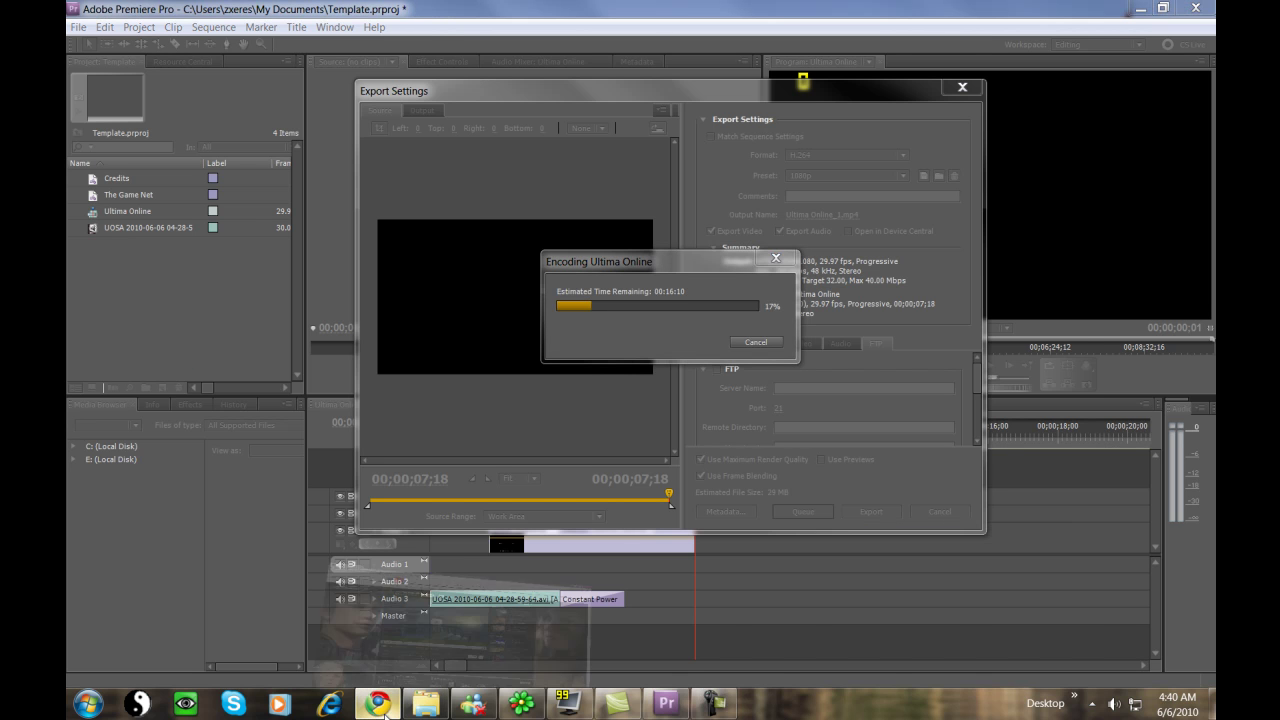
Step: Switch to the YouTube channel page in Chrome and go to My Videos from the account menu
{"action": "left_click", "coordinate": [385, 713]}
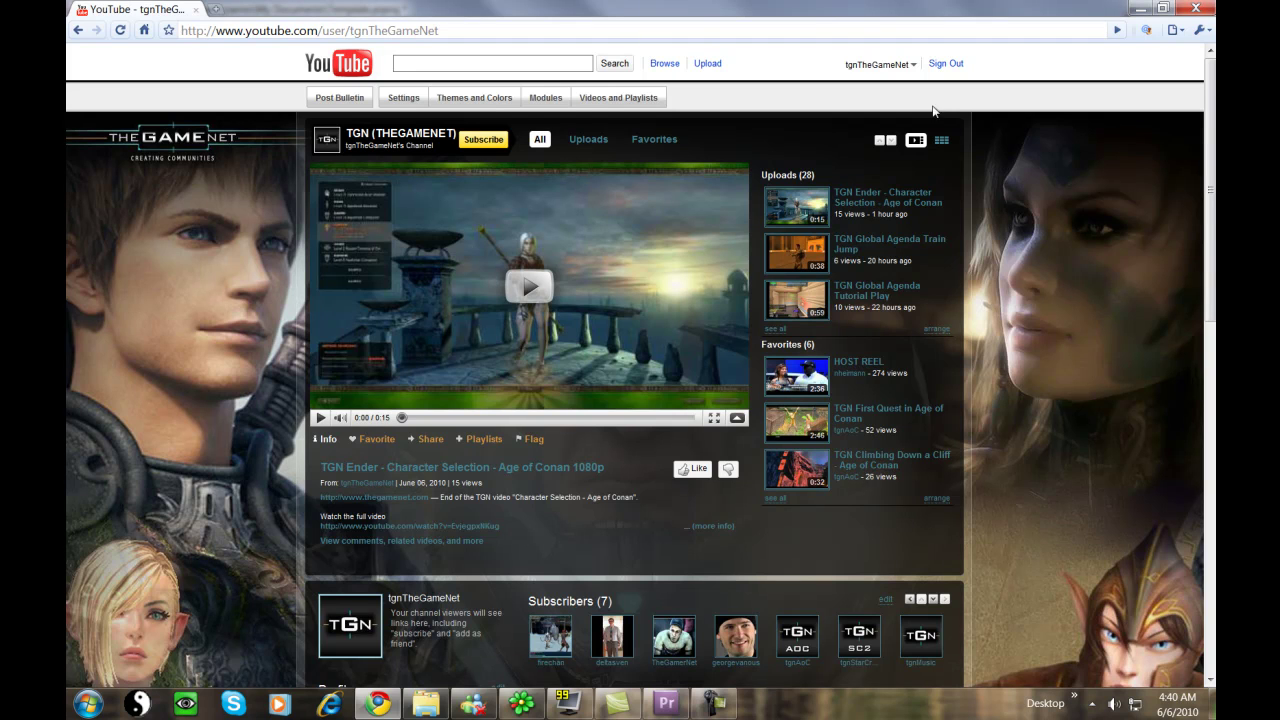
{"action": "left_click", "coordinate": [912, 66]}
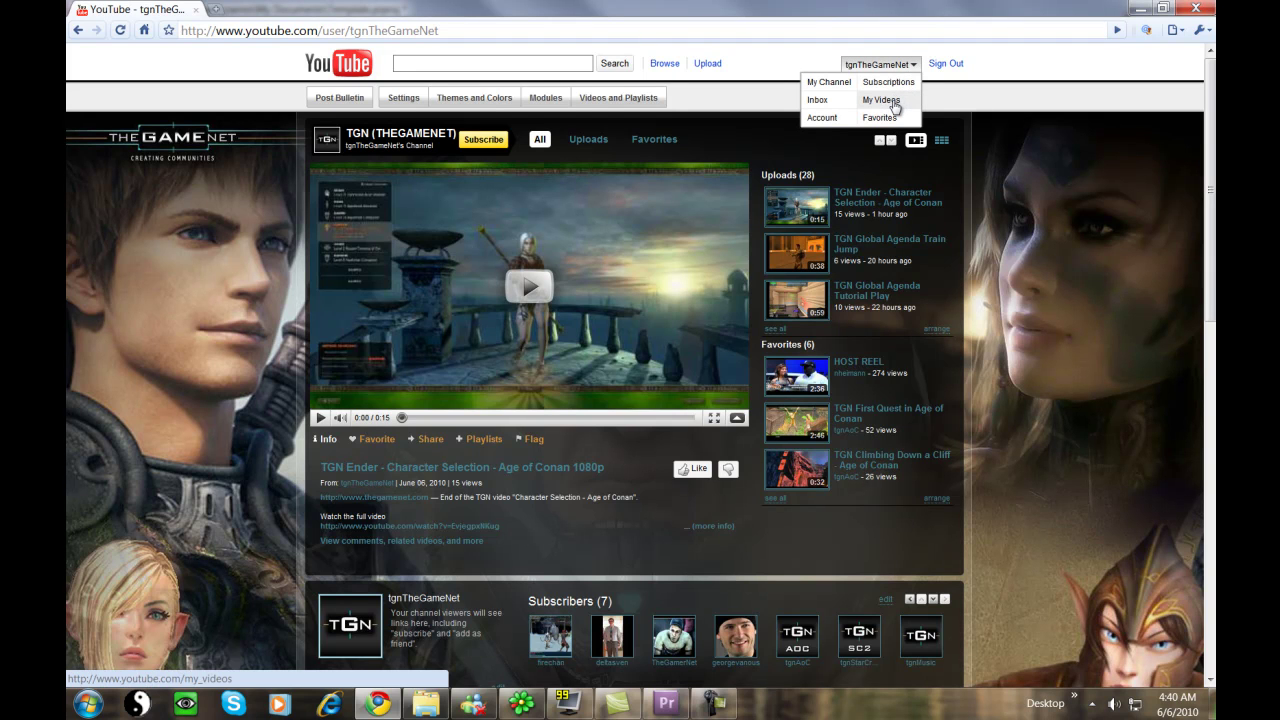
{"action": "left_click", "coordinate": [895, 107]}
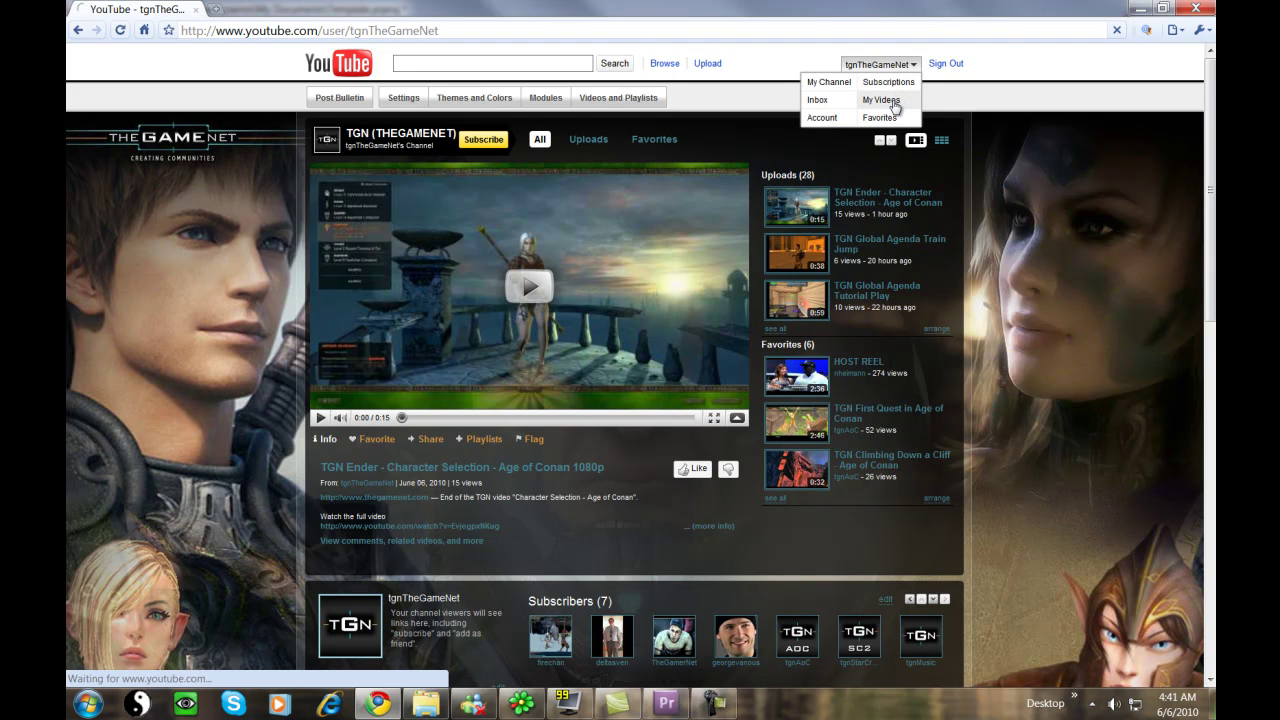